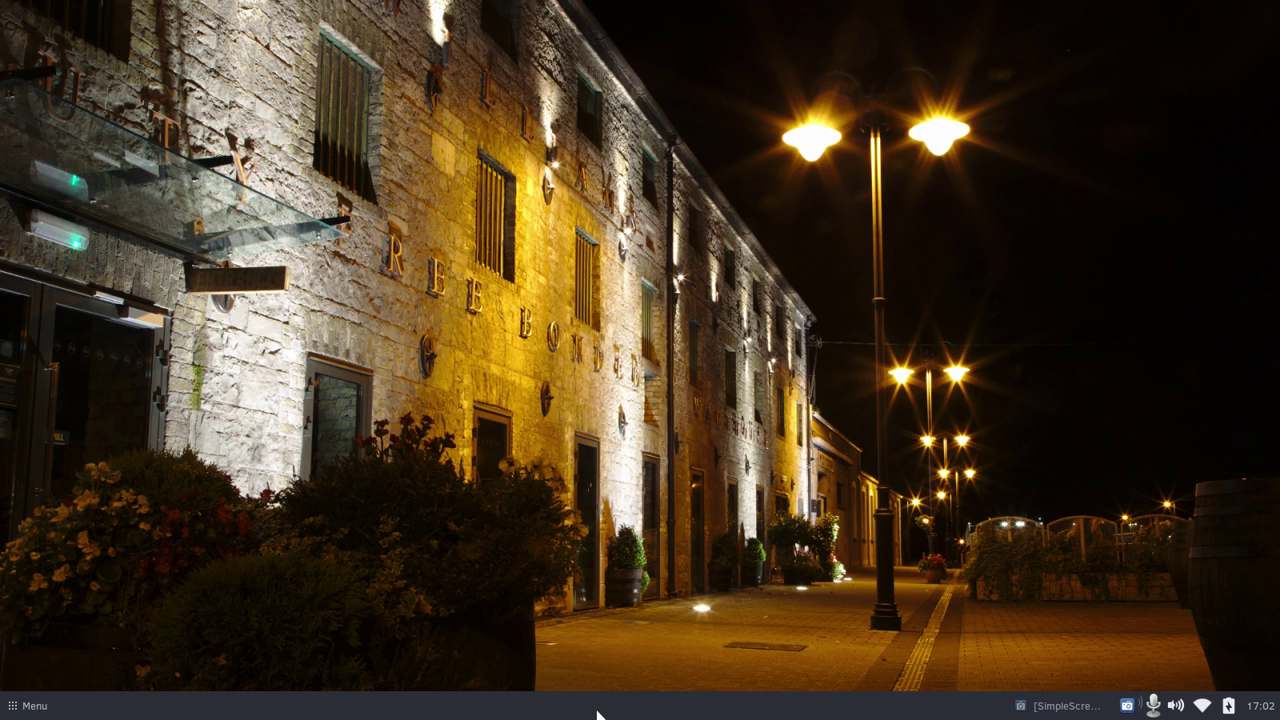
Move the MATE panel to the top edge with a size of 42 pixels, then close its properties.
click(36, 705)
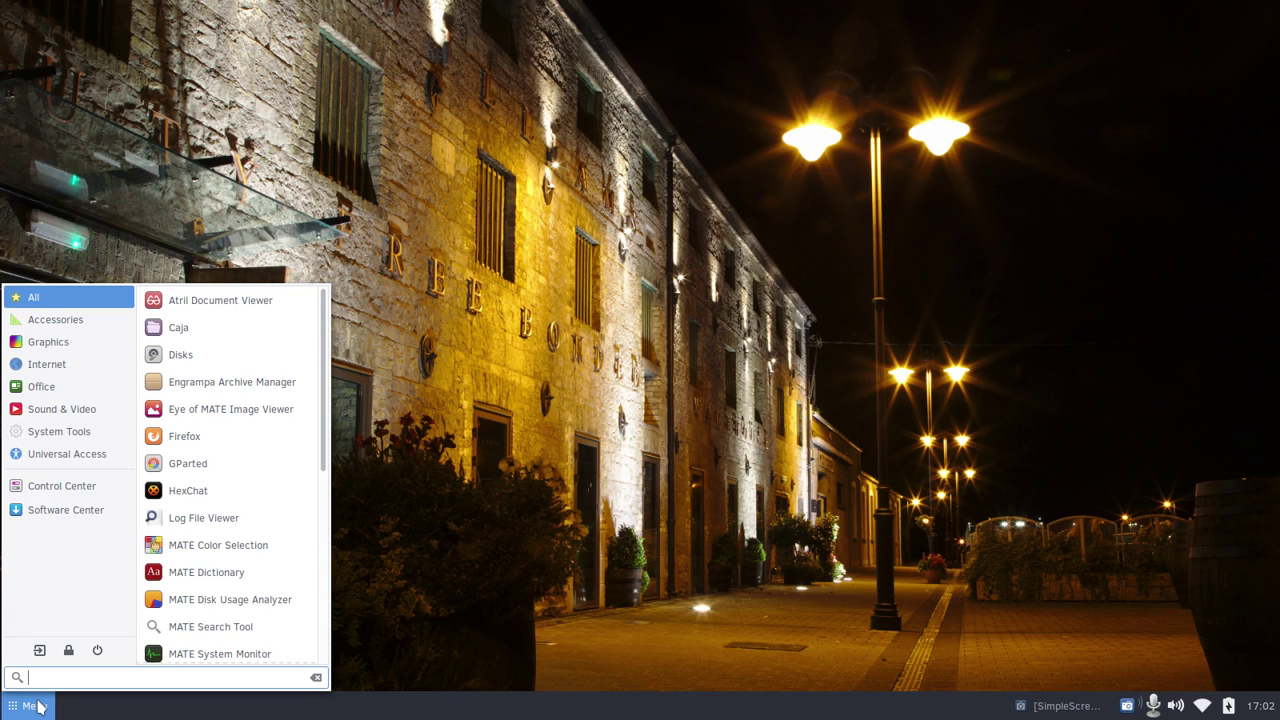
click(36, 705)
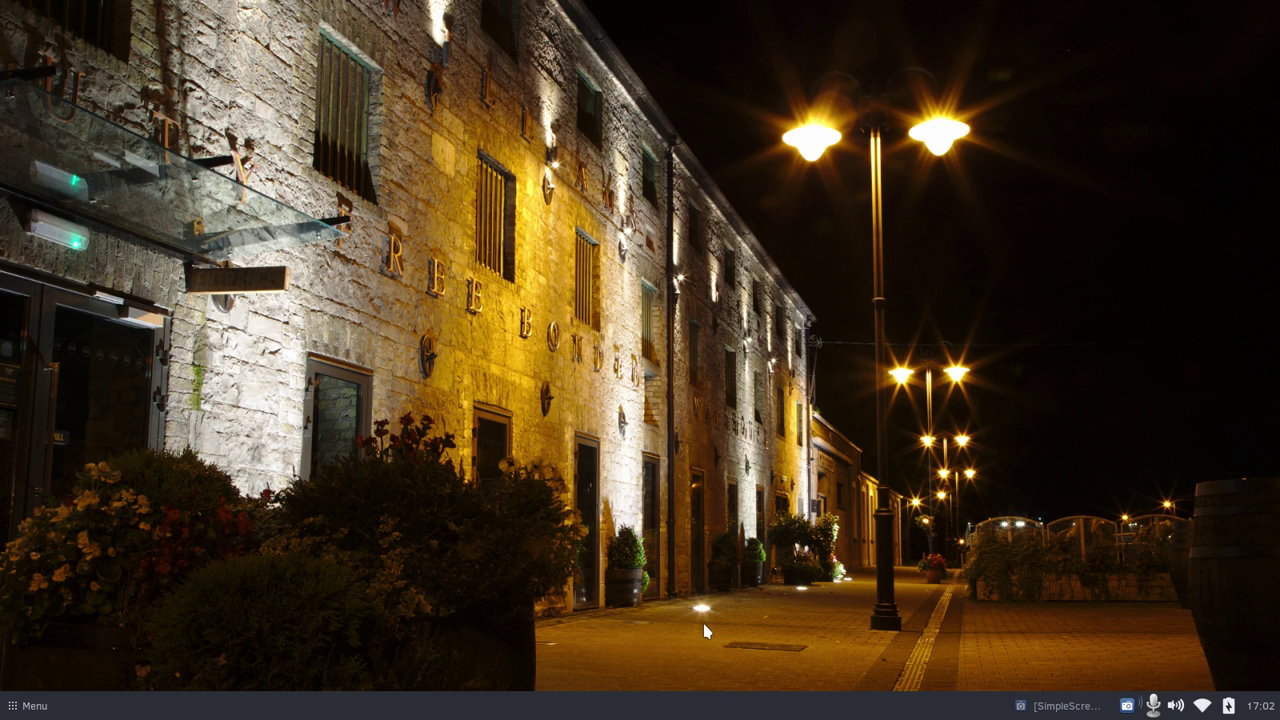
right_click(647, 710)
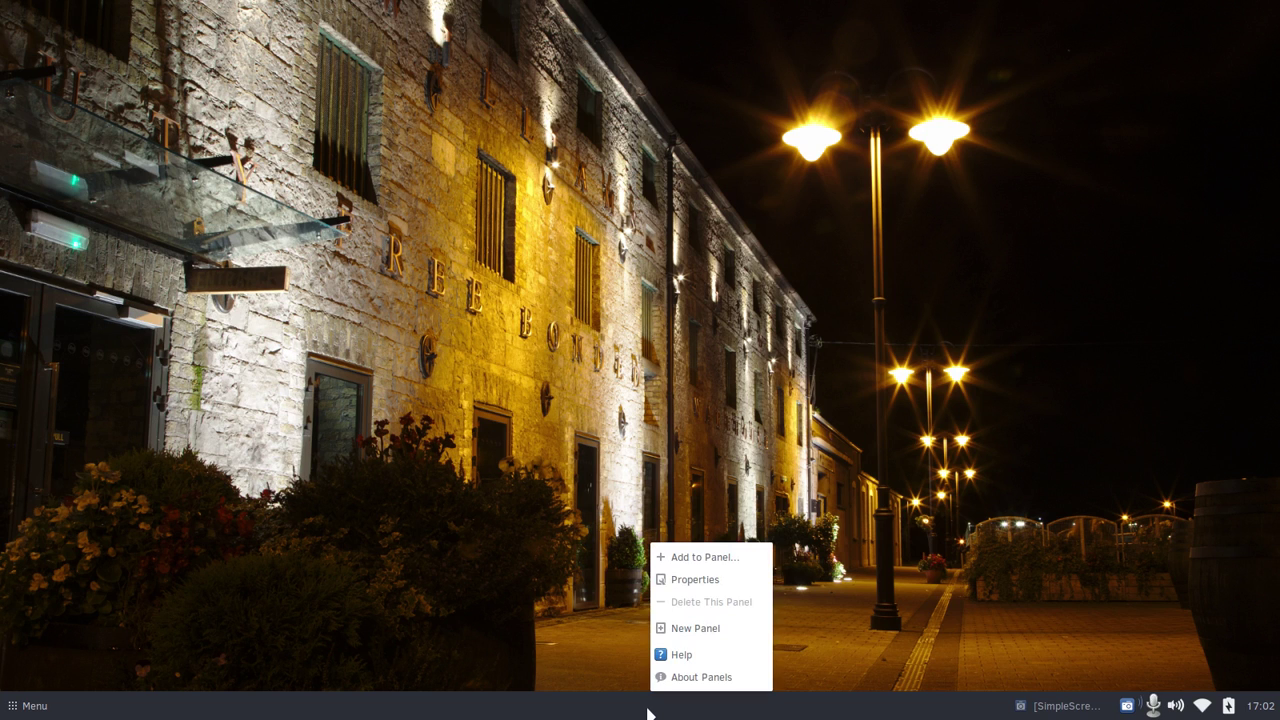
click(705, 582)
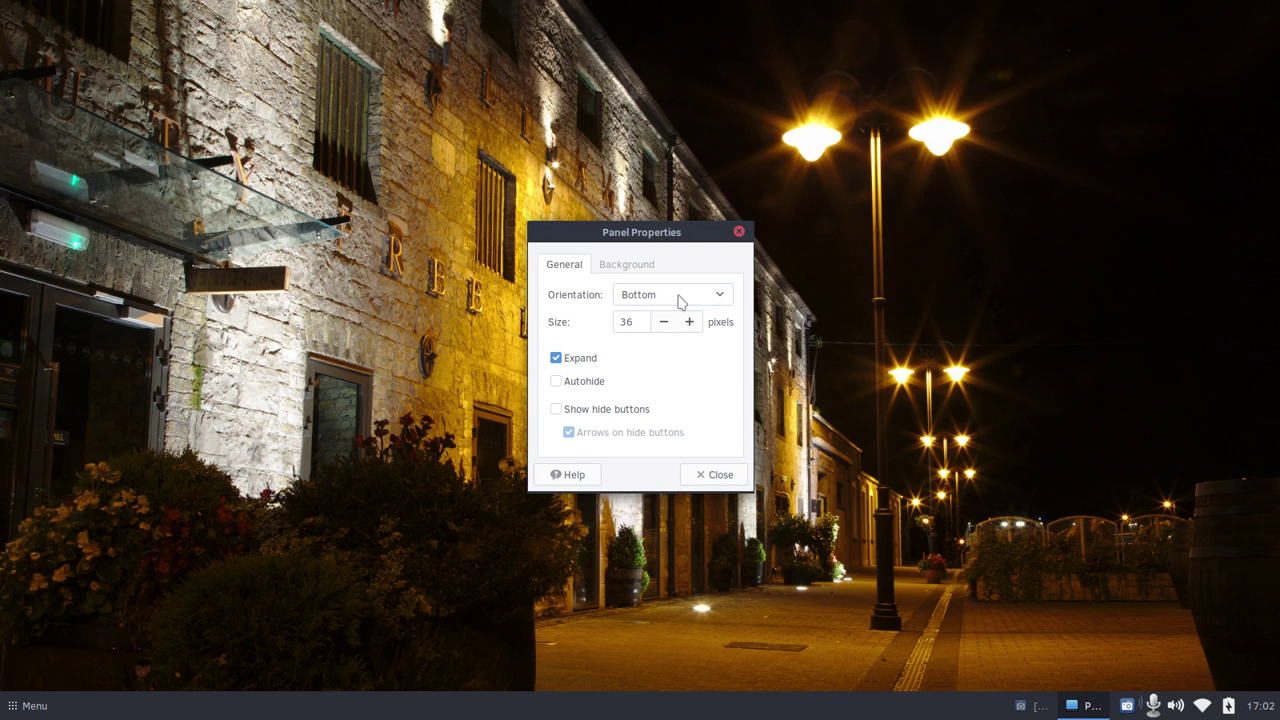
click(679, 301)
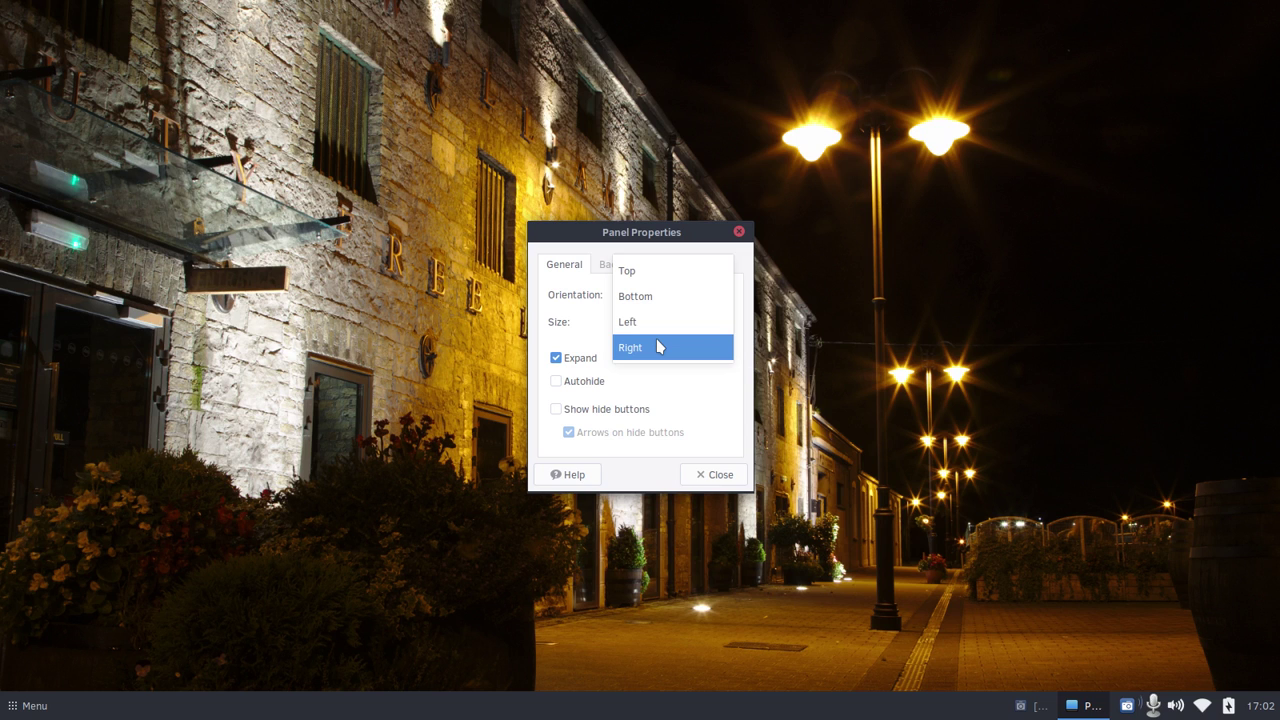
click(667, 271)
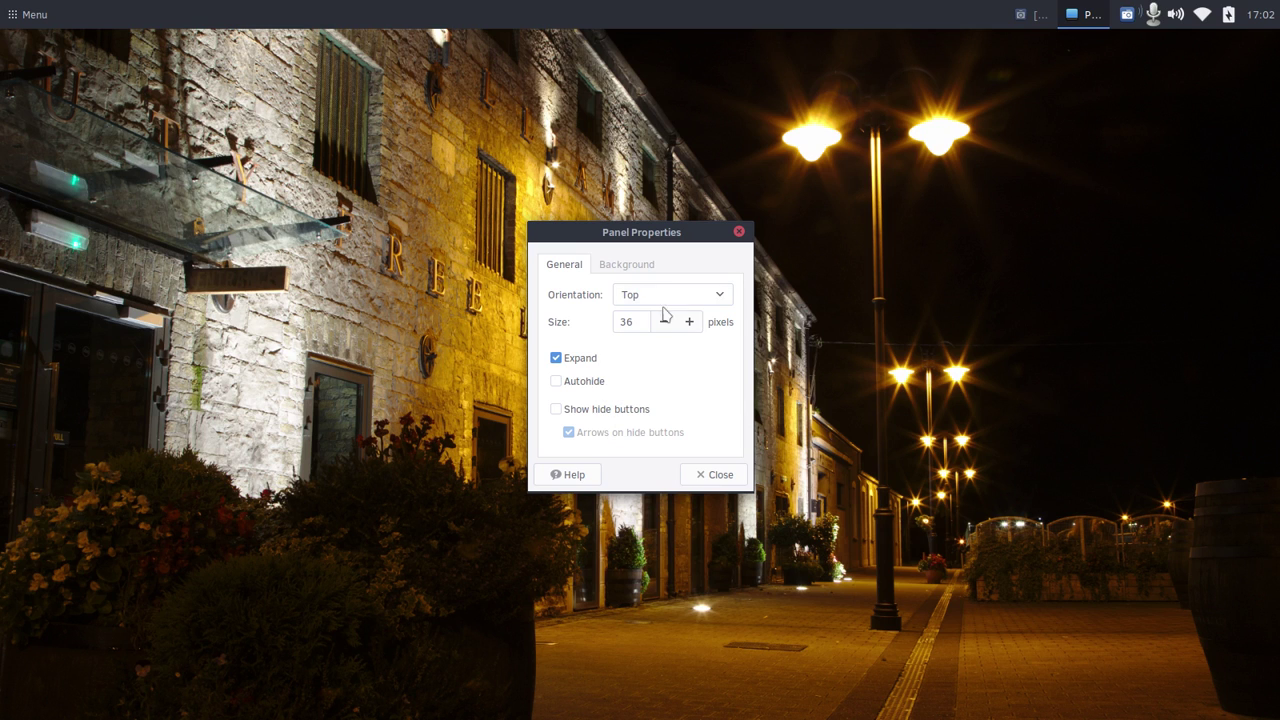
click(699, 326)
click(699, 326)
click(699, 326)
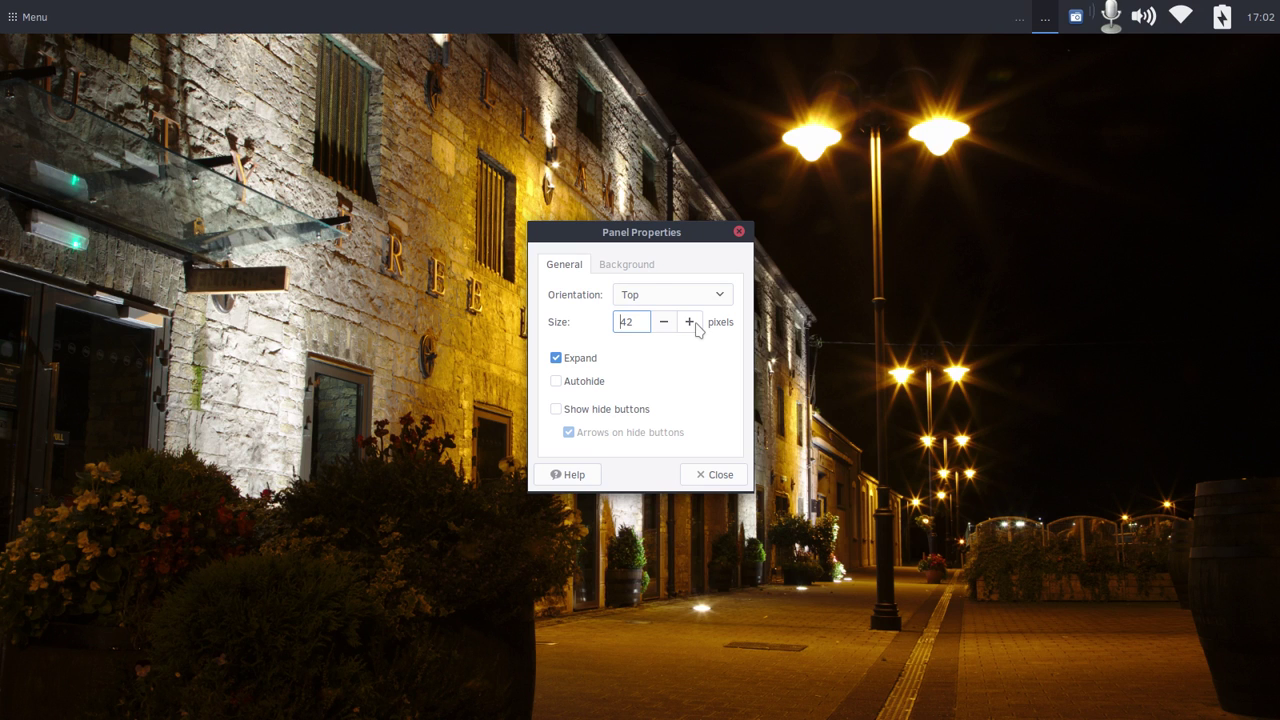
click(632, 268)
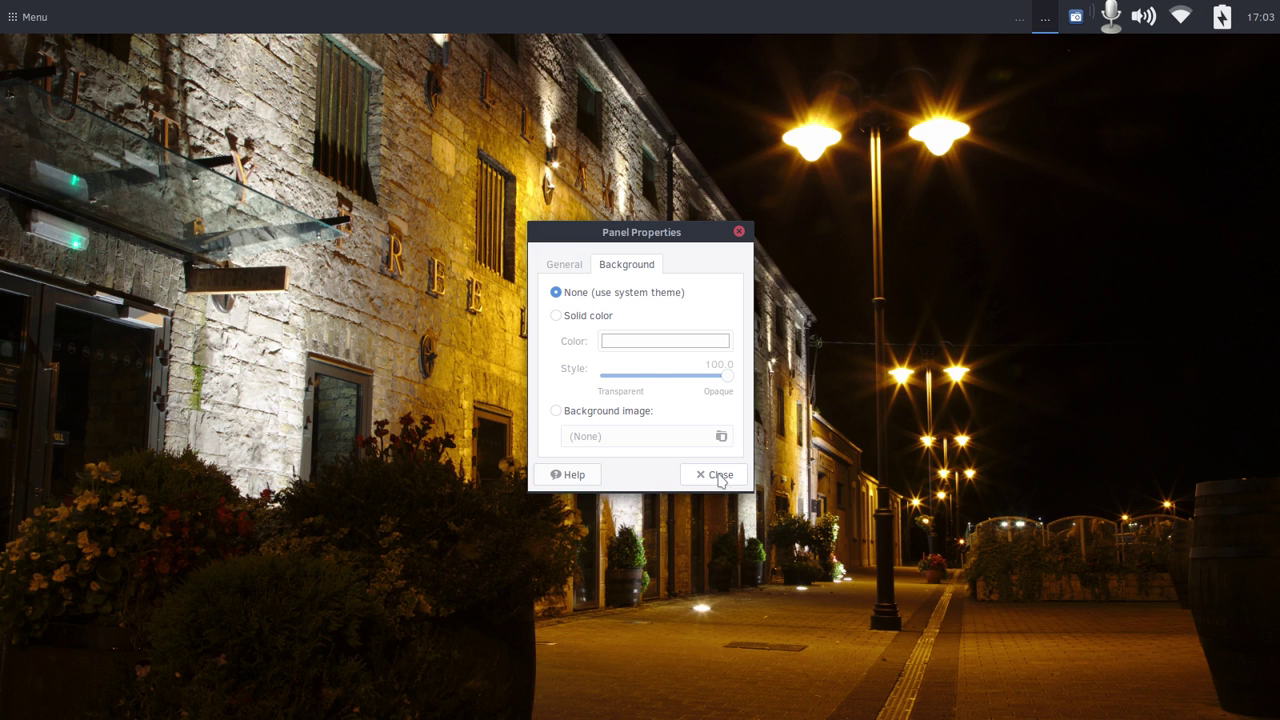
click(719, 478)
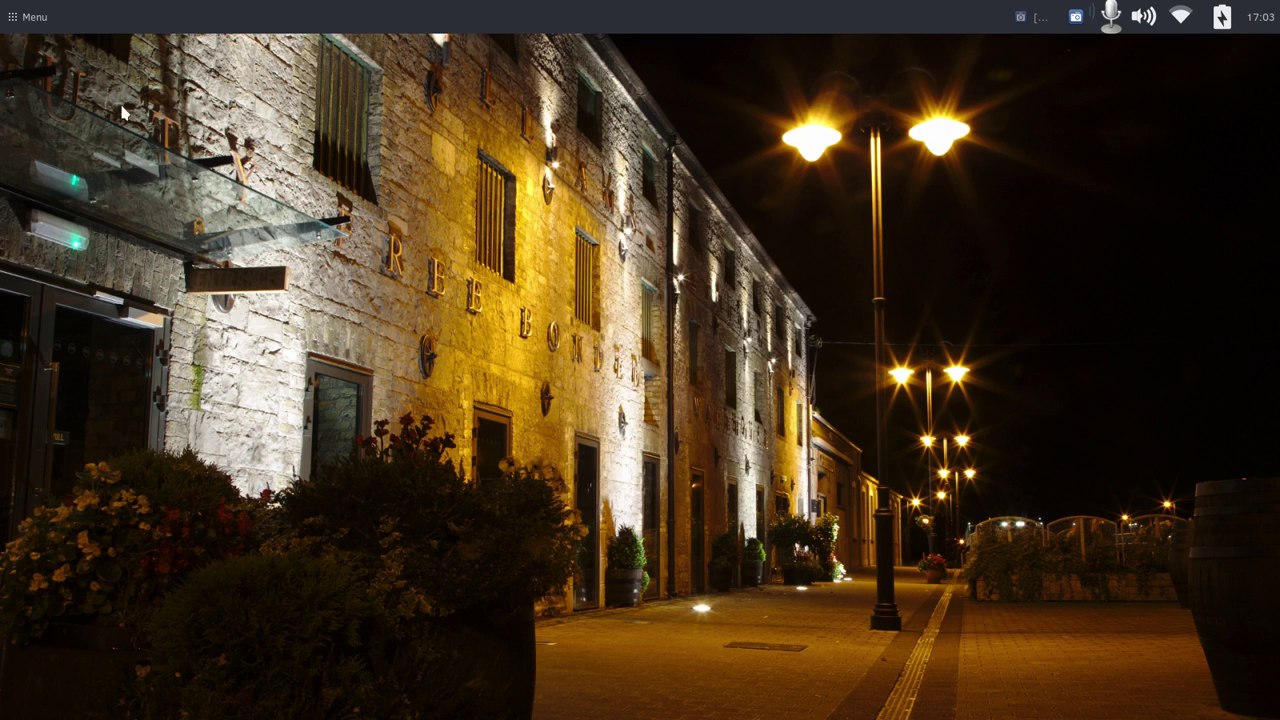
click(27, 31)
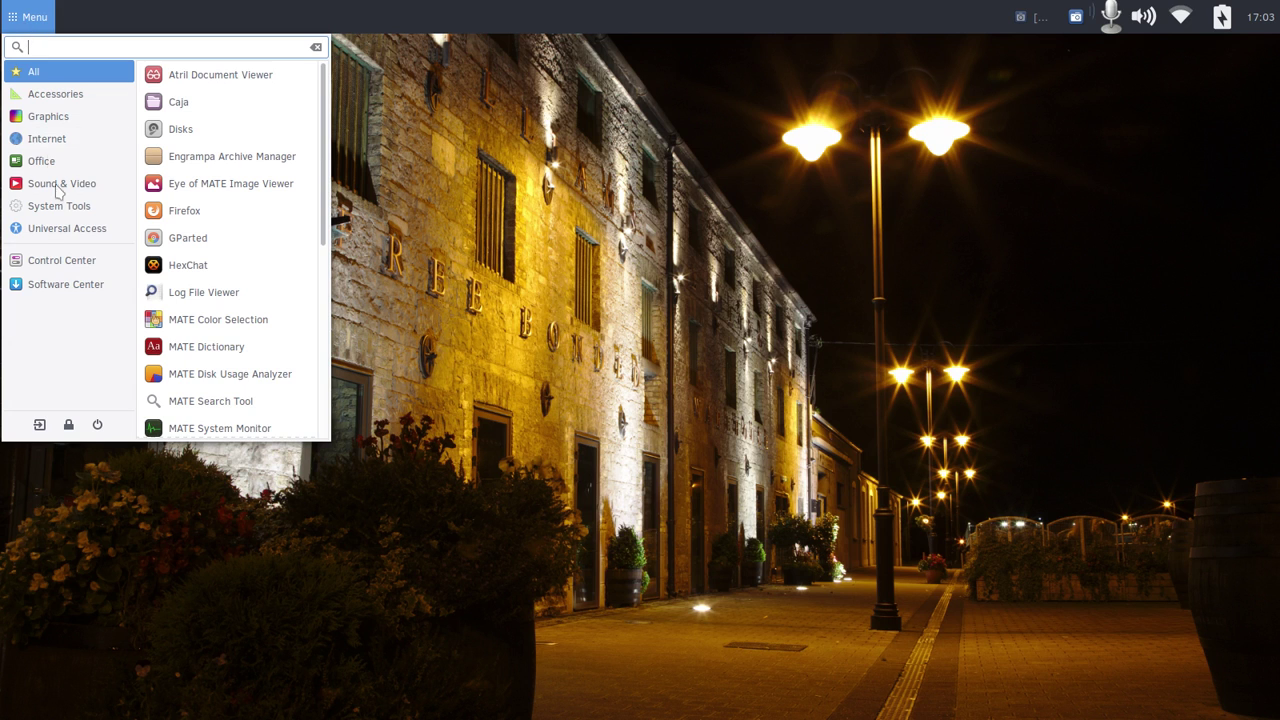
click(68, 289)
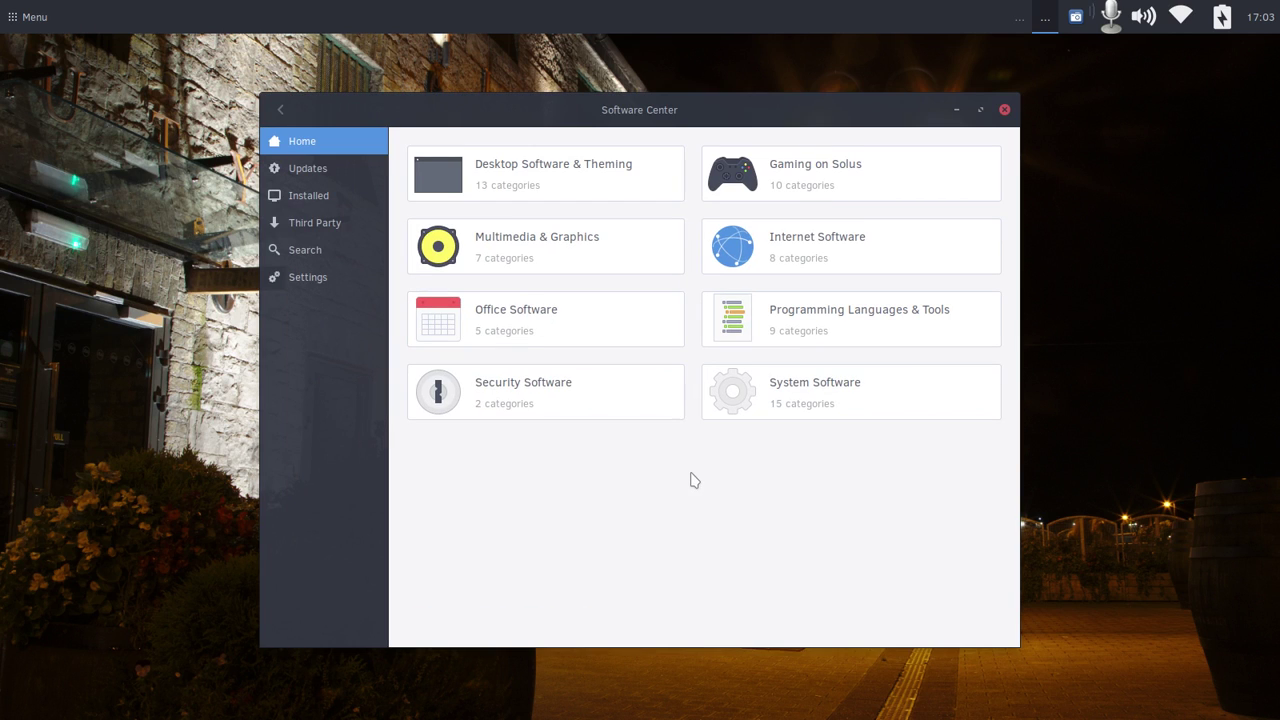
click(309, 257)
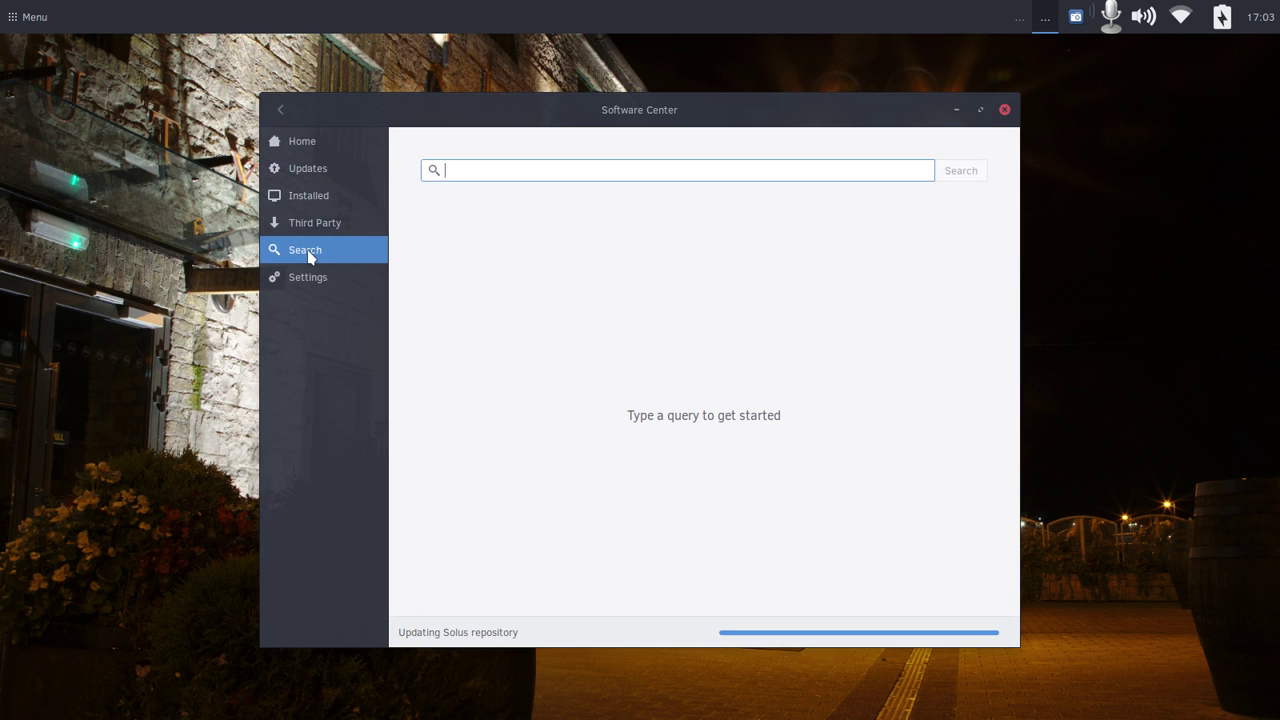
text(p)
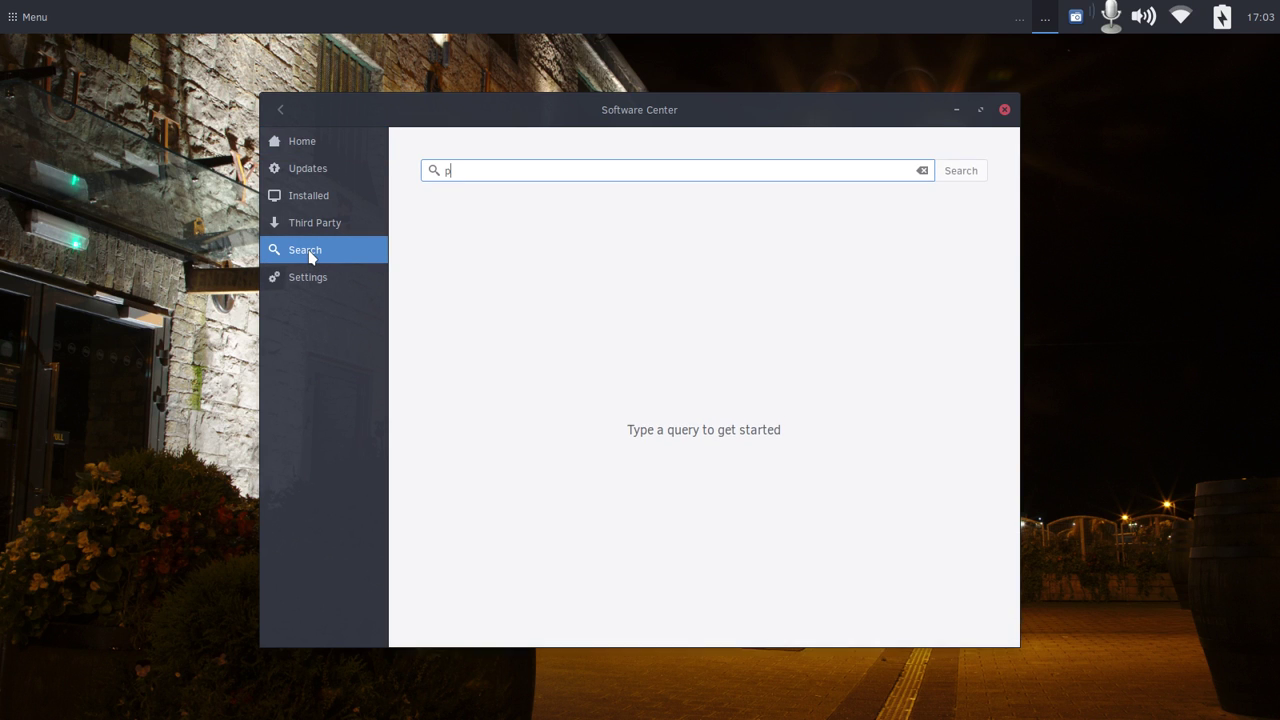
text(lank)
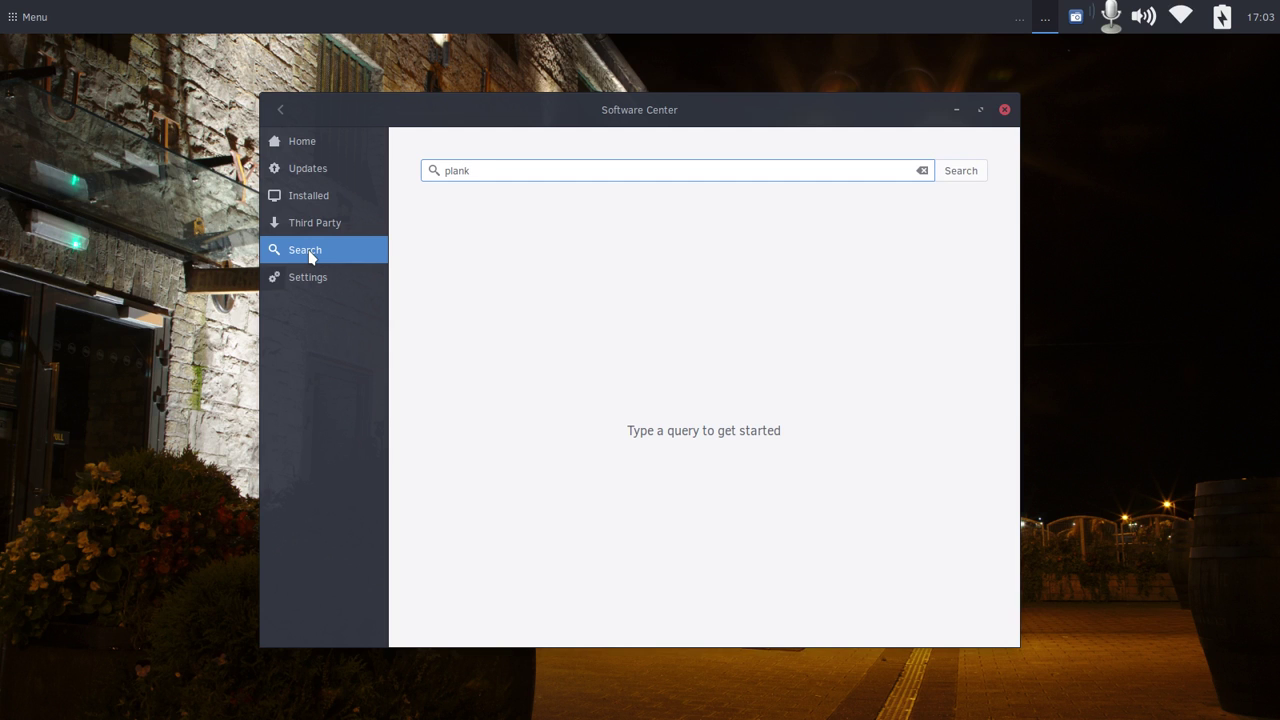
key(Return)
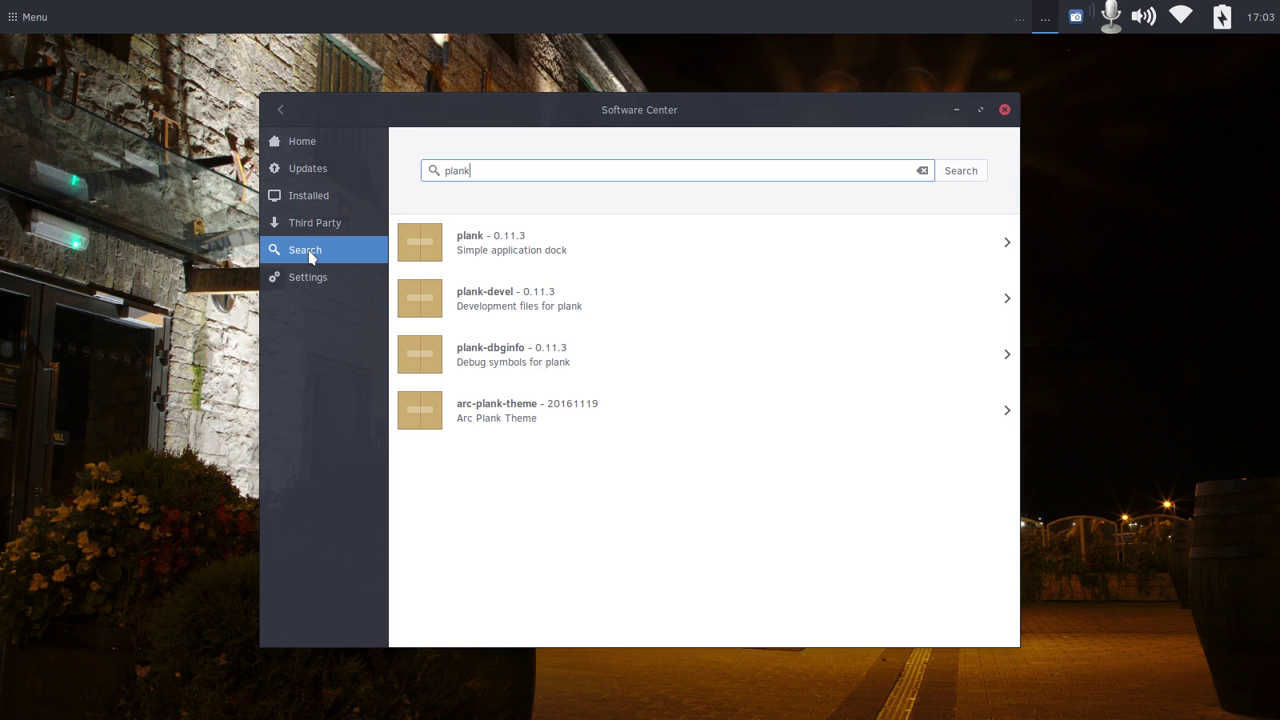
click(537, 254)
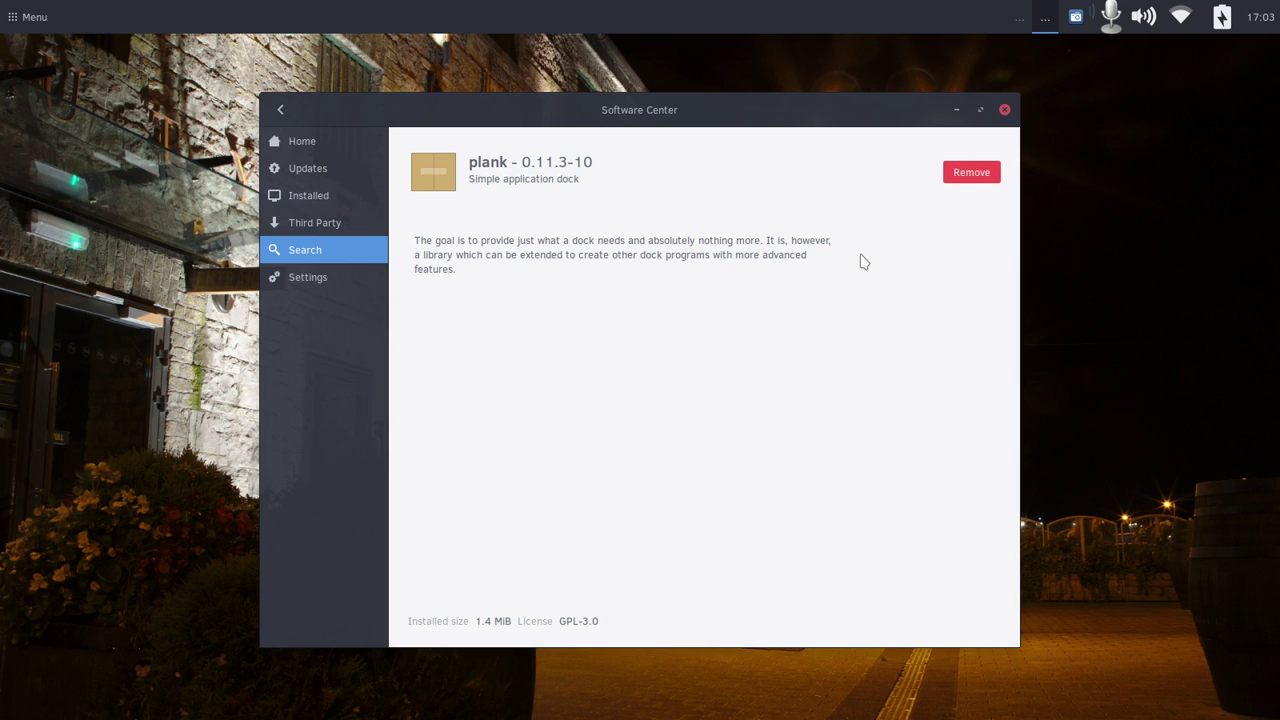
click(1004, 109)
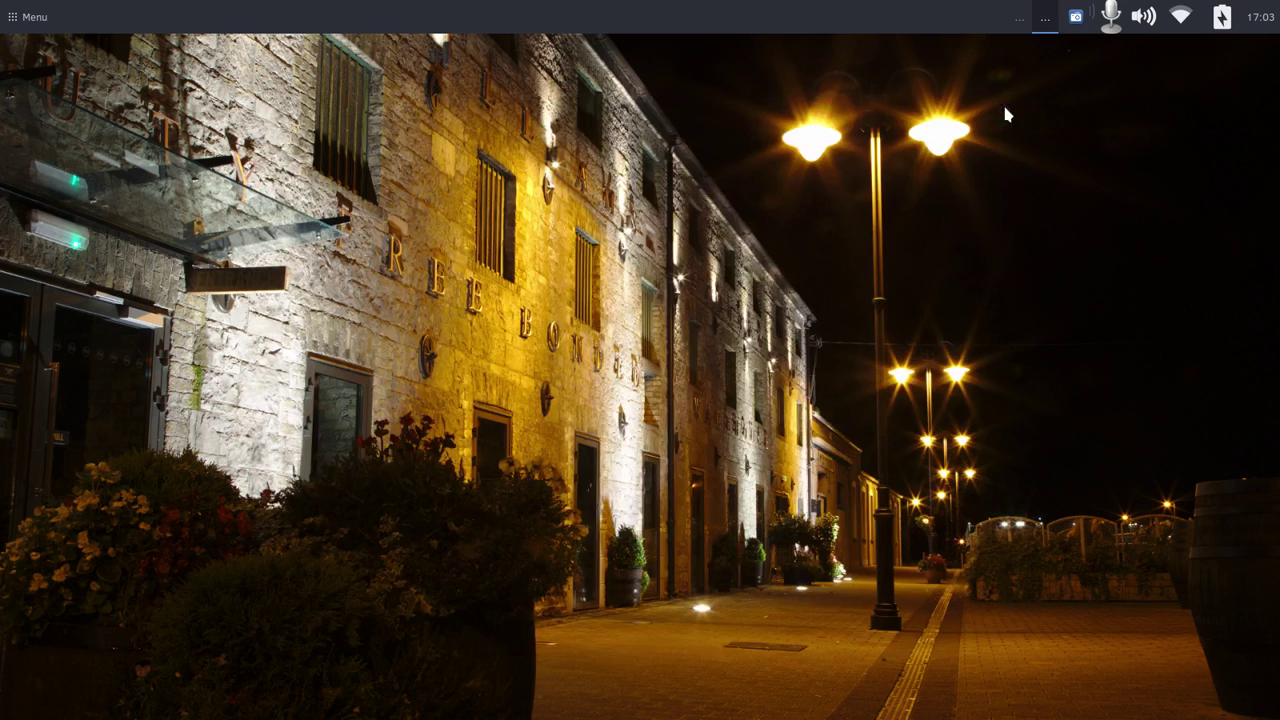
Open the Brisk application menu from the top panel's Menu button.
click(33, 17)
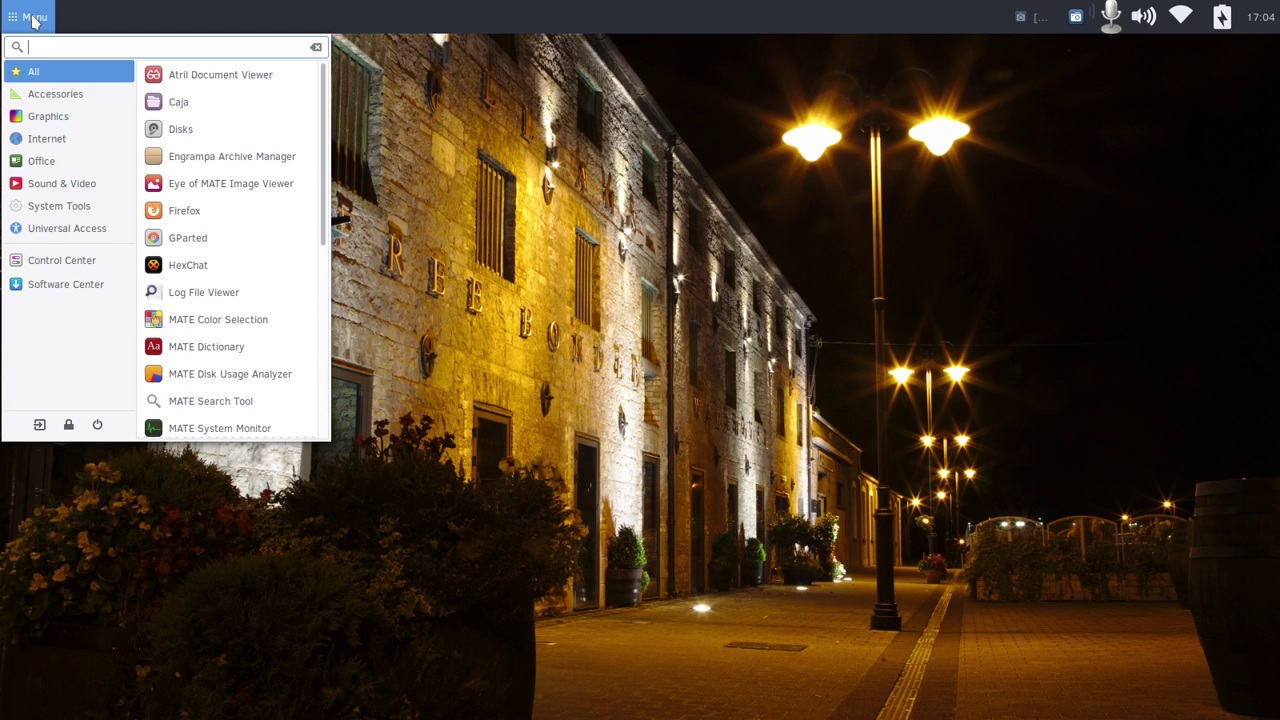
Launch Plank by searching 'plank' in Brisk Menu, close the menu, and activate the dock icon.
text(plank)
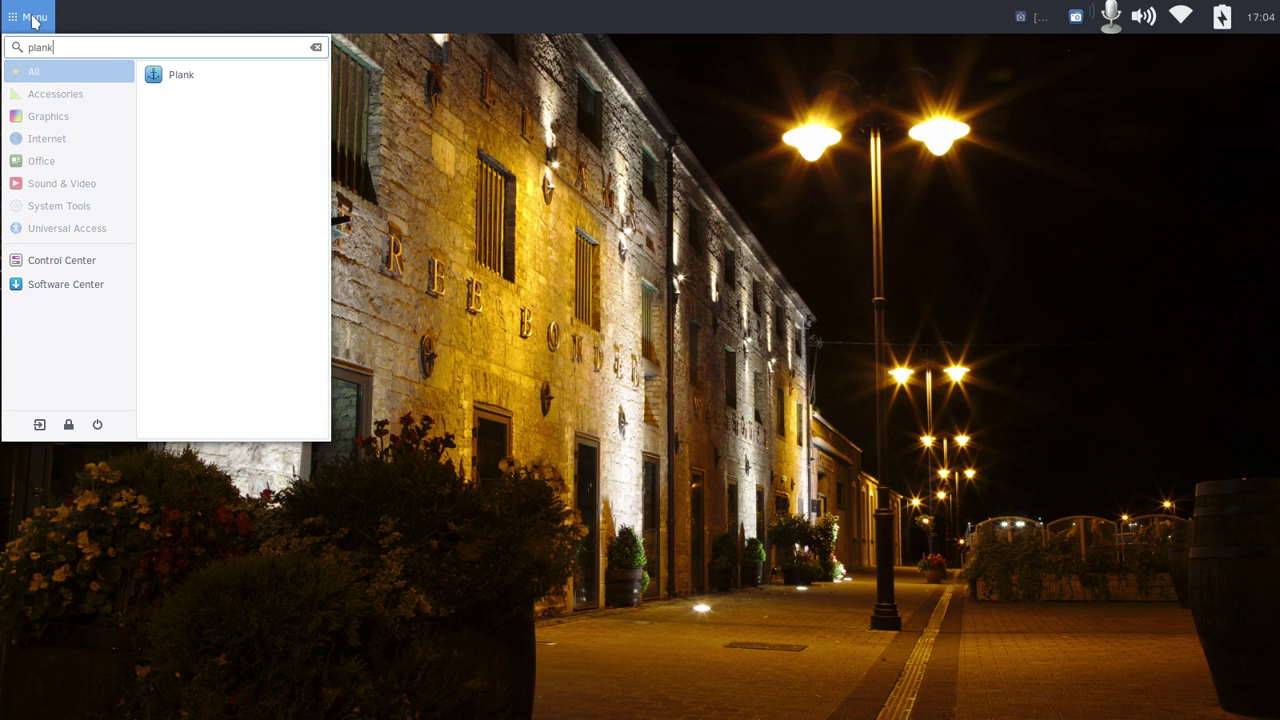
key(Return)
click(33, 20)
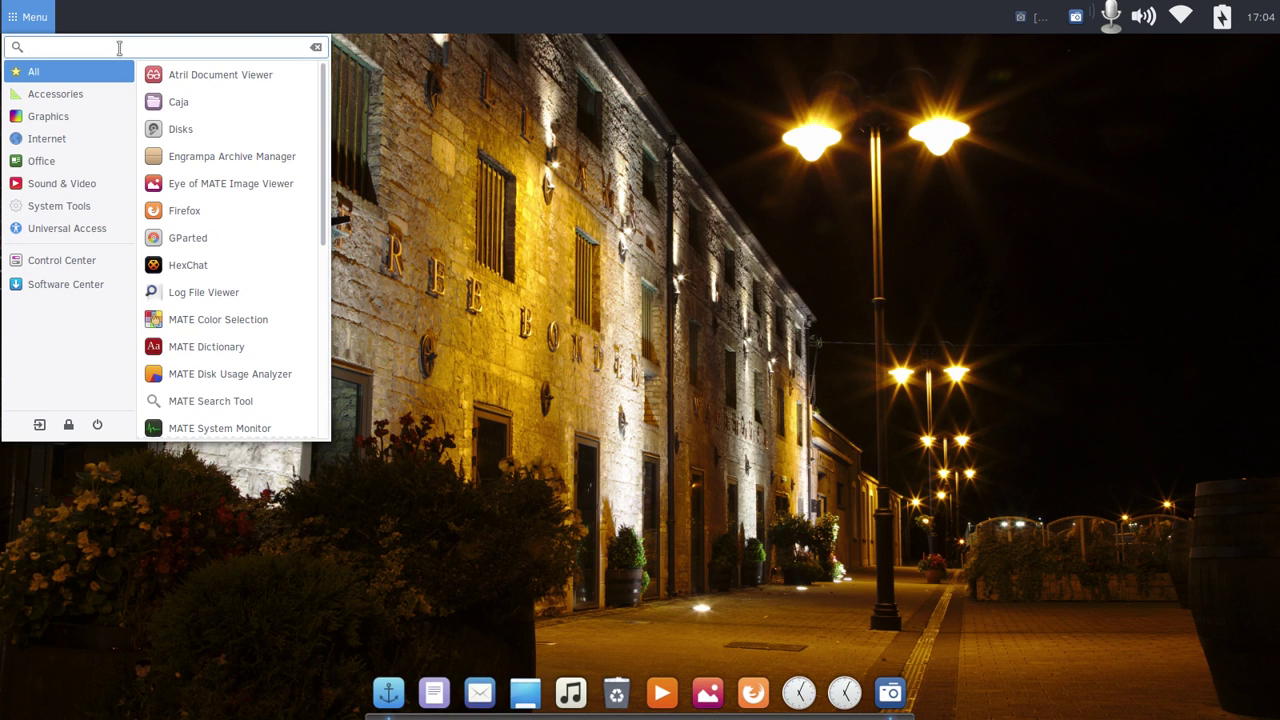
text(p)
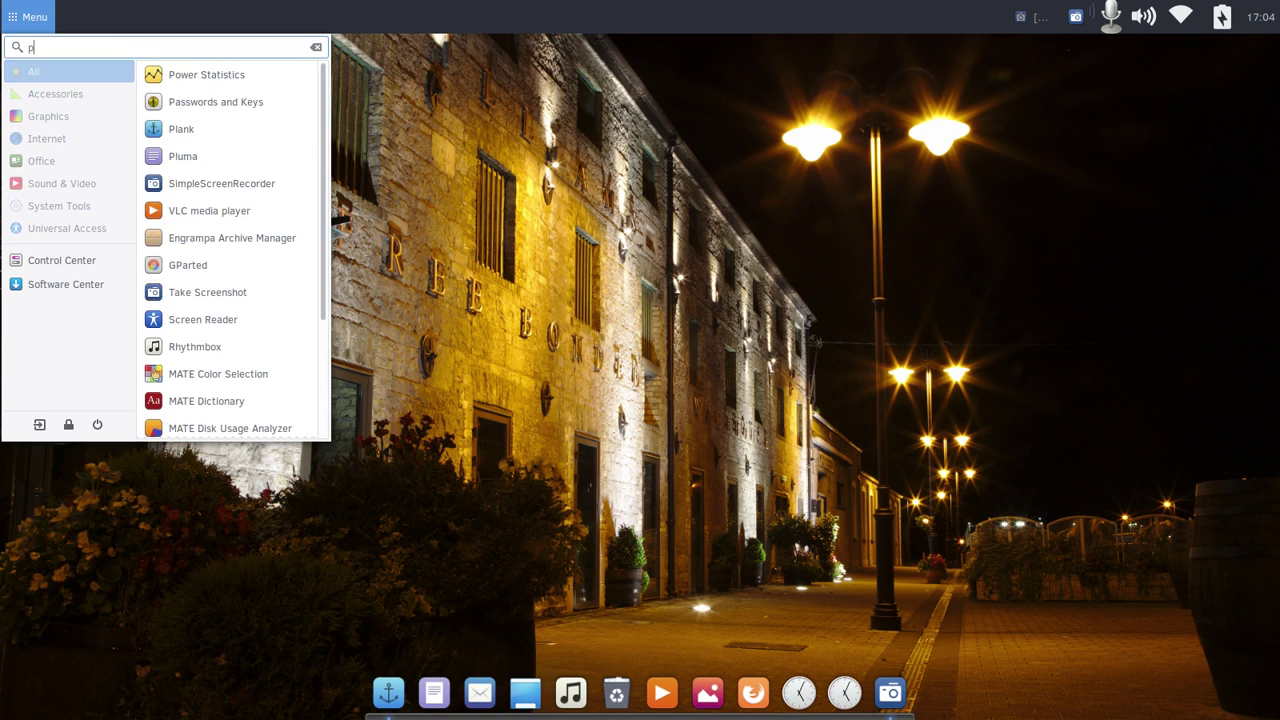
text(lank)
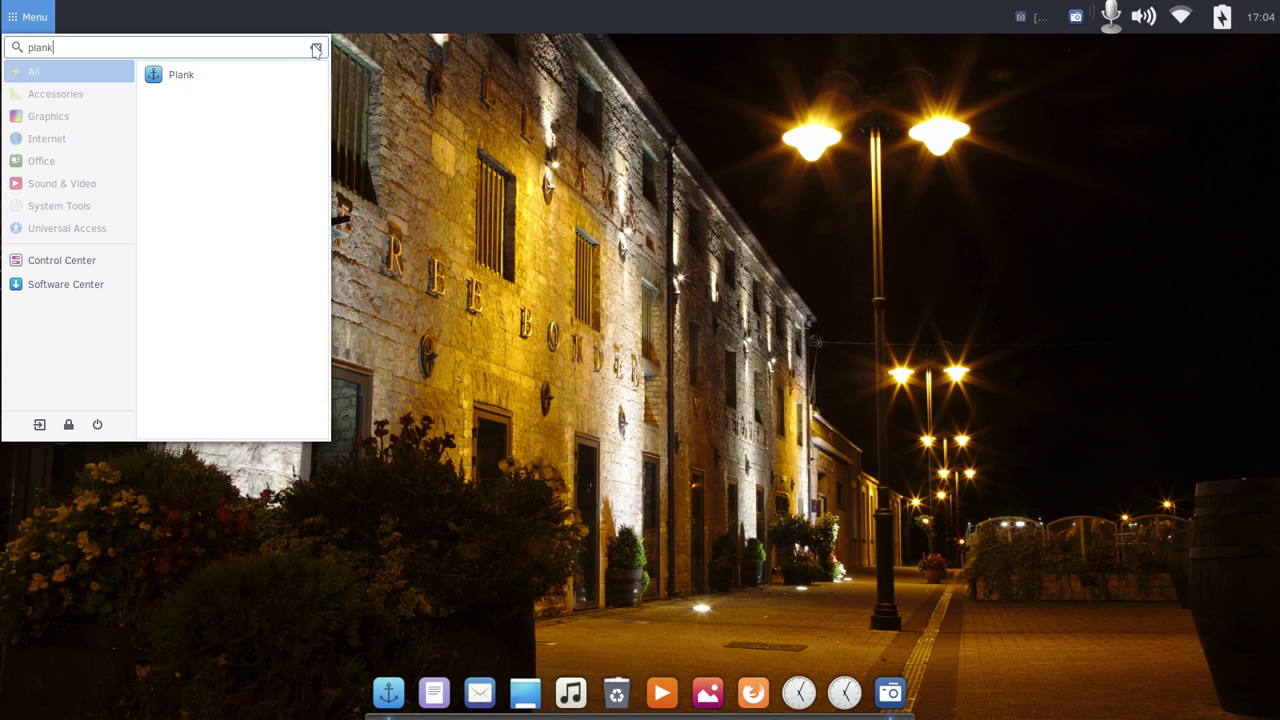
click(316, 50)
click(448, 203)
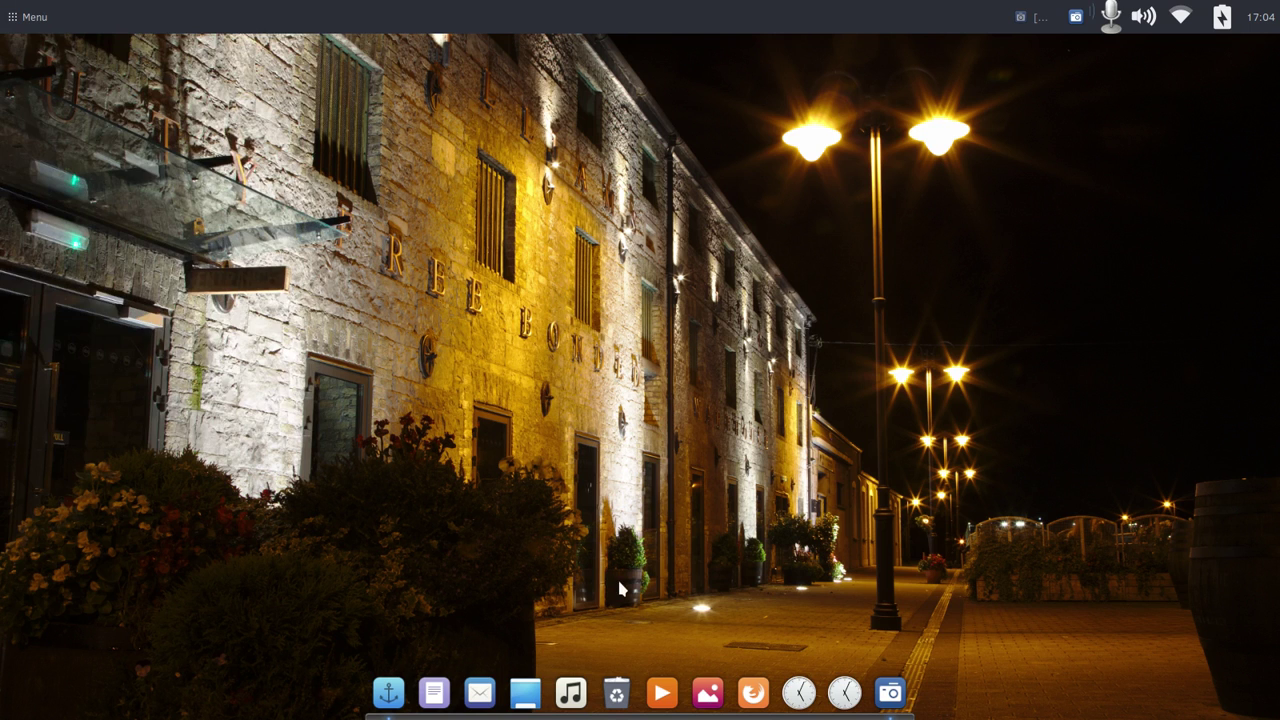
click(388, 686)
Open Plank Preferences and browse the Behaviour and Docklets tabs before returning to Appearance.
right_click(388, 686)
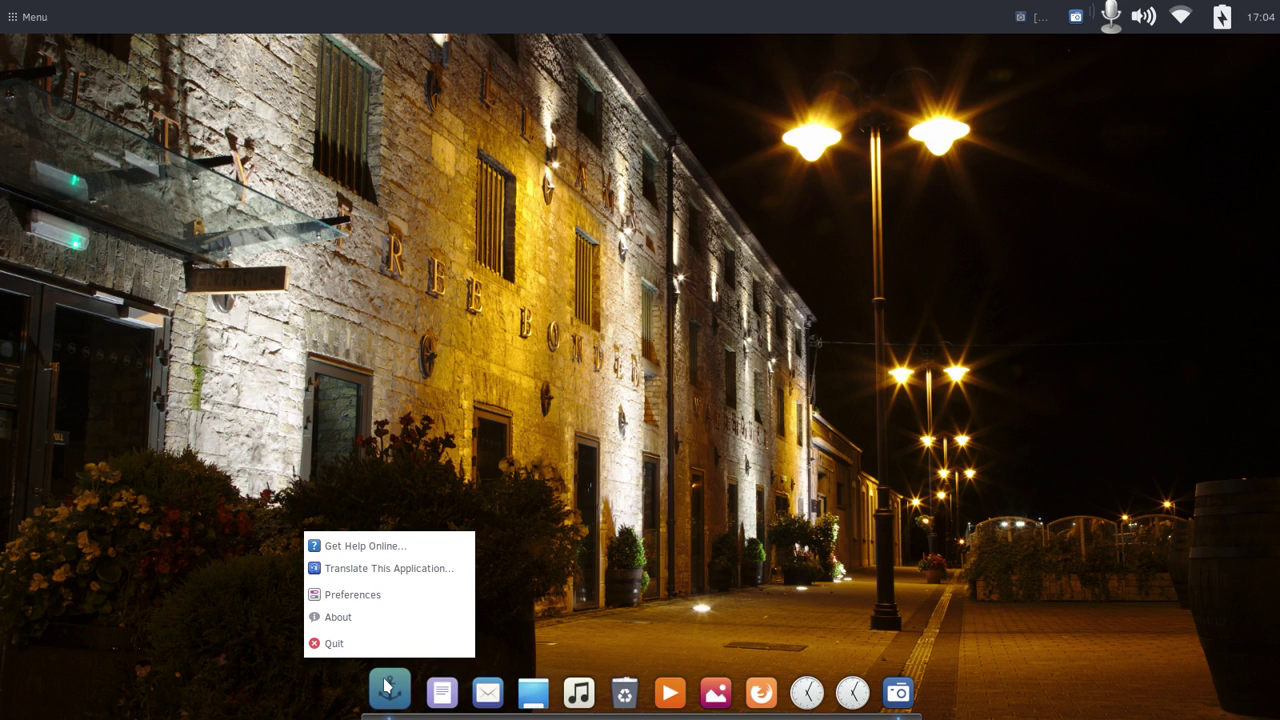
click(388, 600)
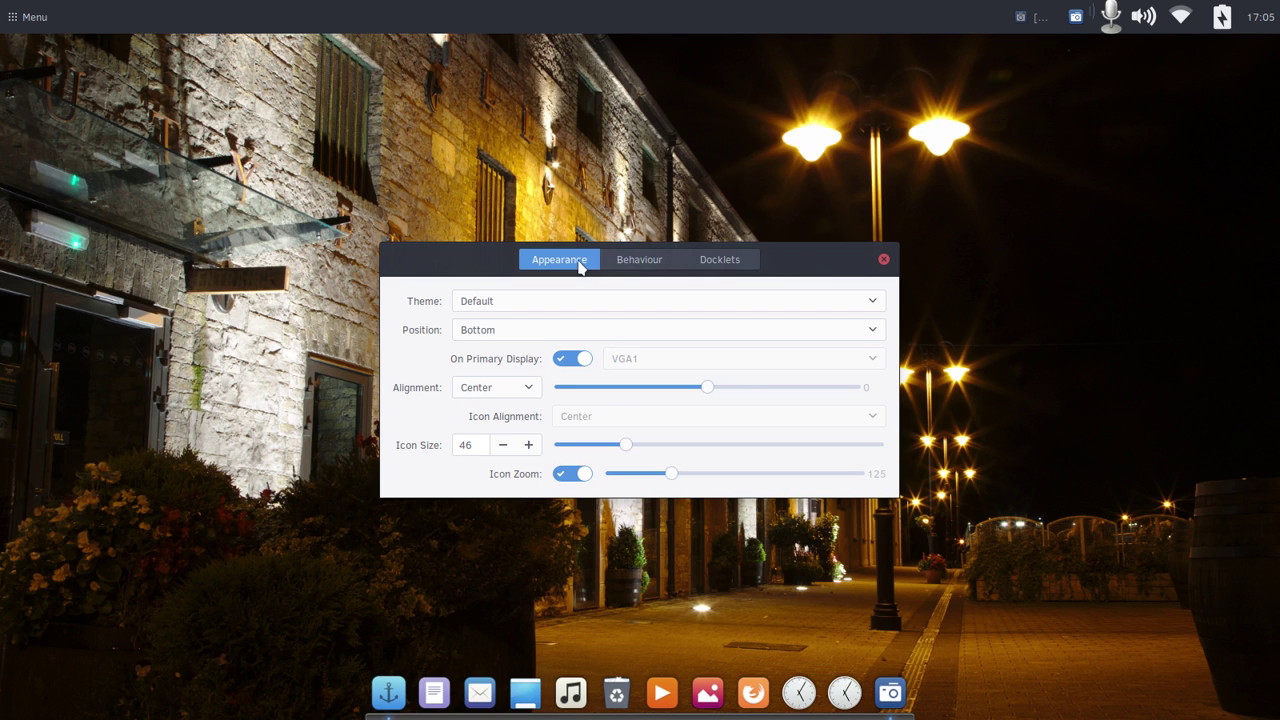
click(640, 262)
click(729, 262)
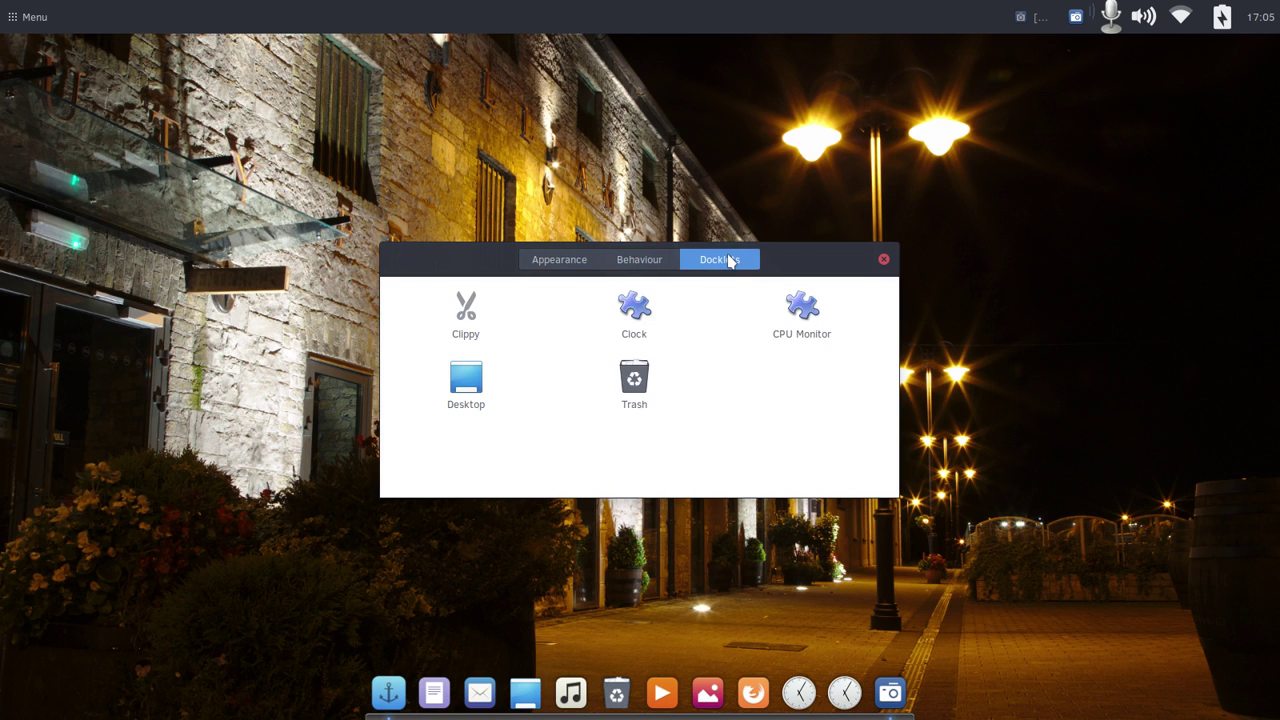
click(643, 263)
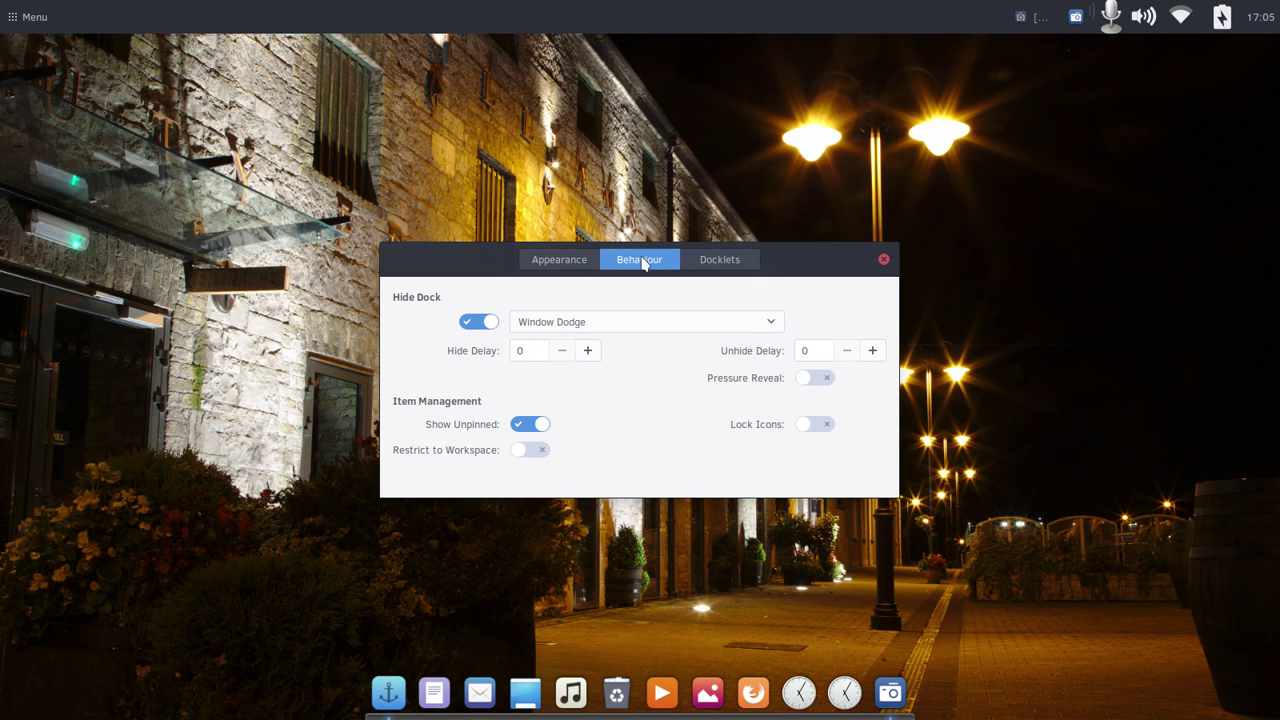
click(560, 262)
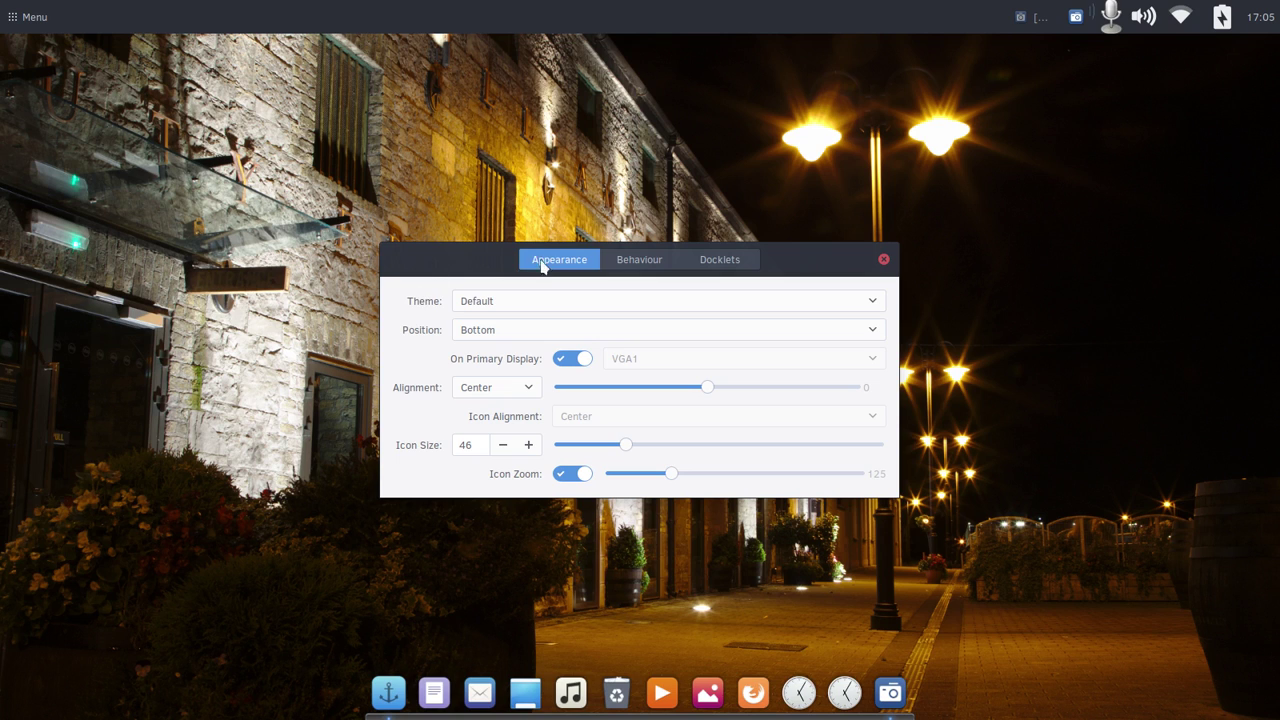
Apply the Transparent dock theme and switch the dock position to Left.
click(496, 303)
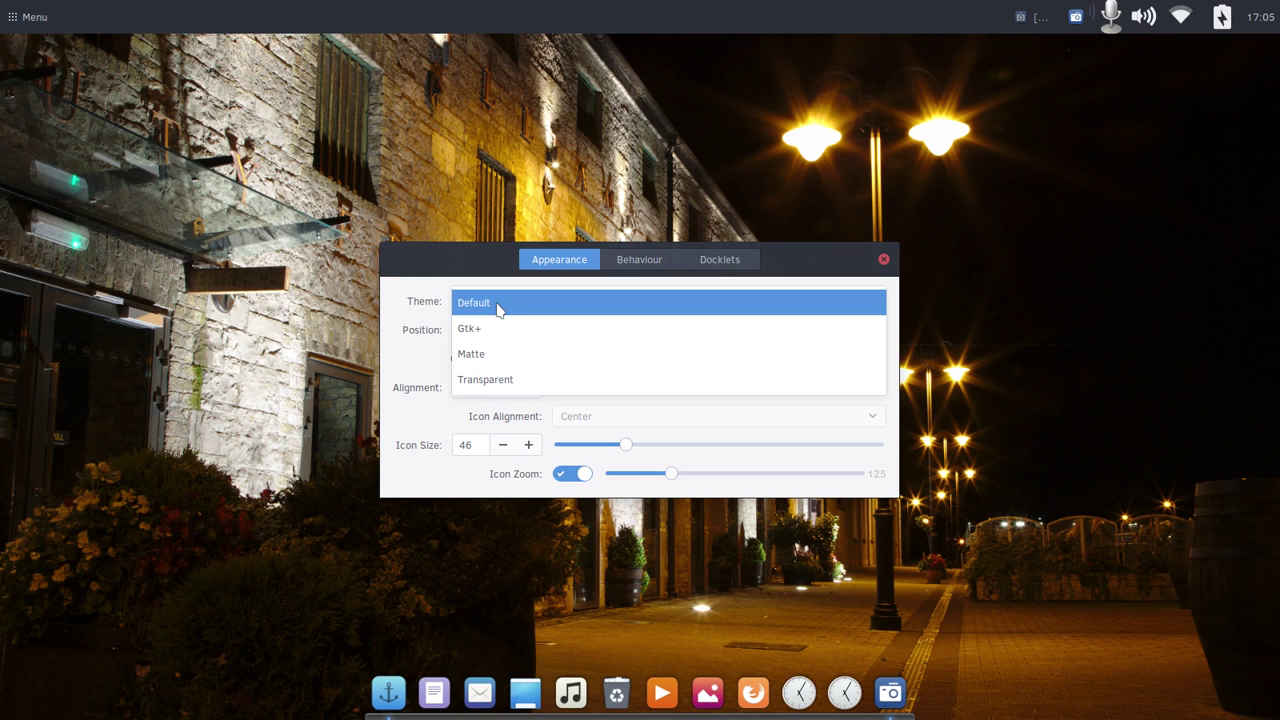
click(491, 381)
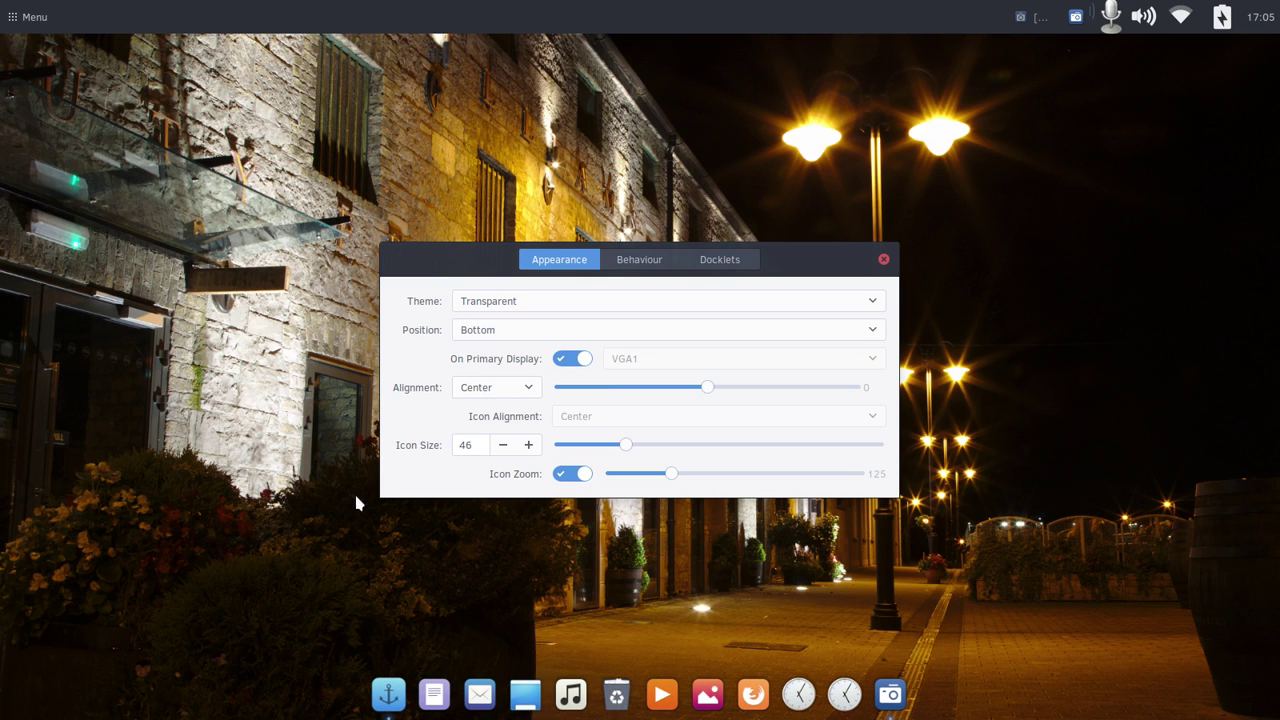
click(500, 333)
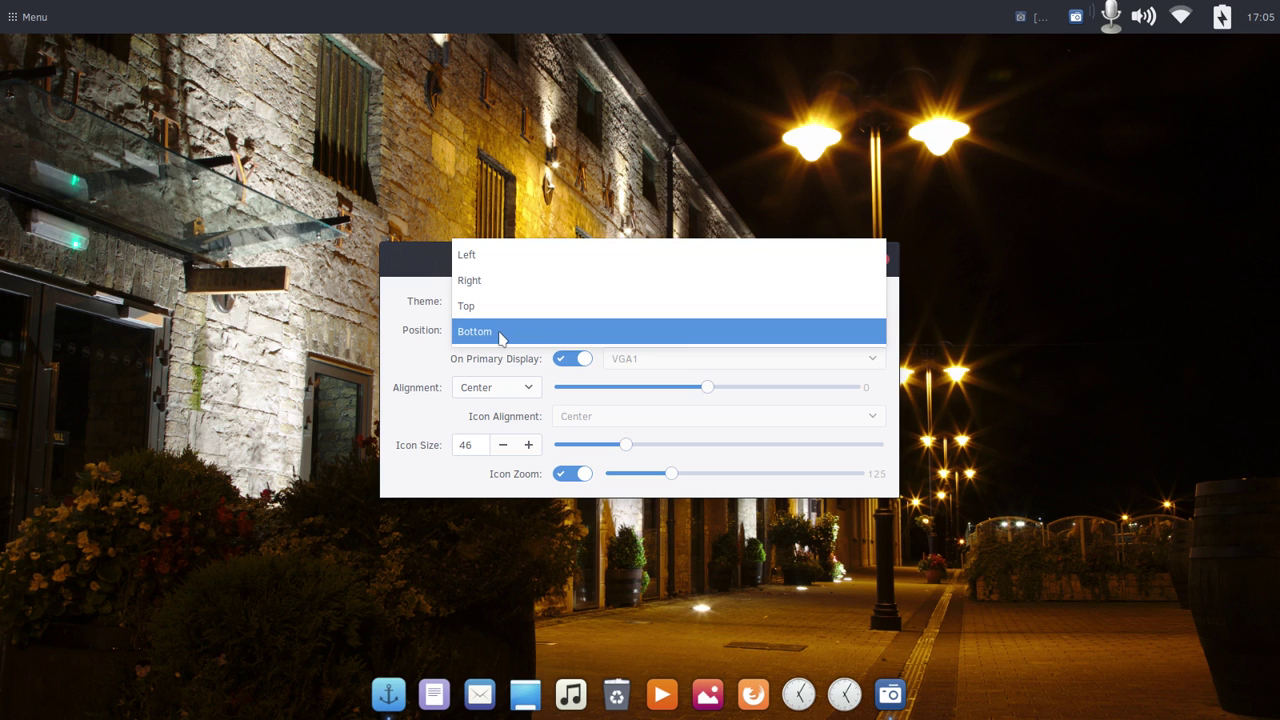
click(509, 256)
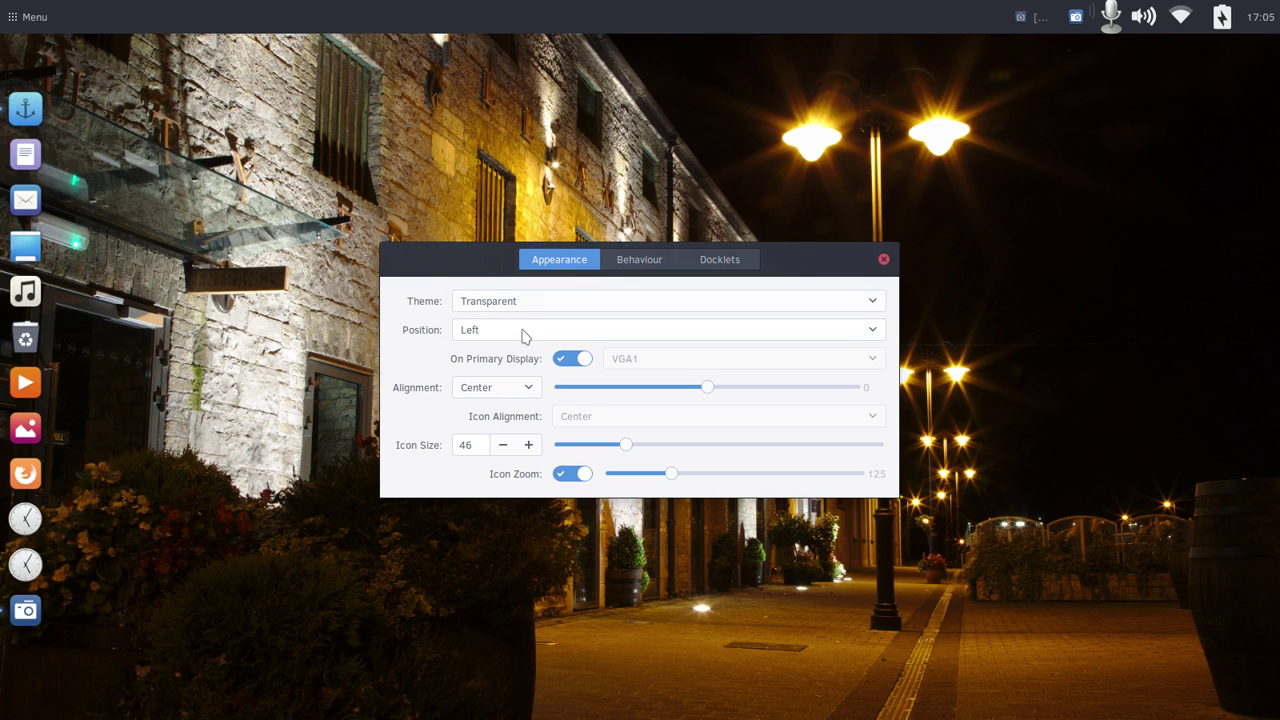
click(522, 335)
click(522, 335)
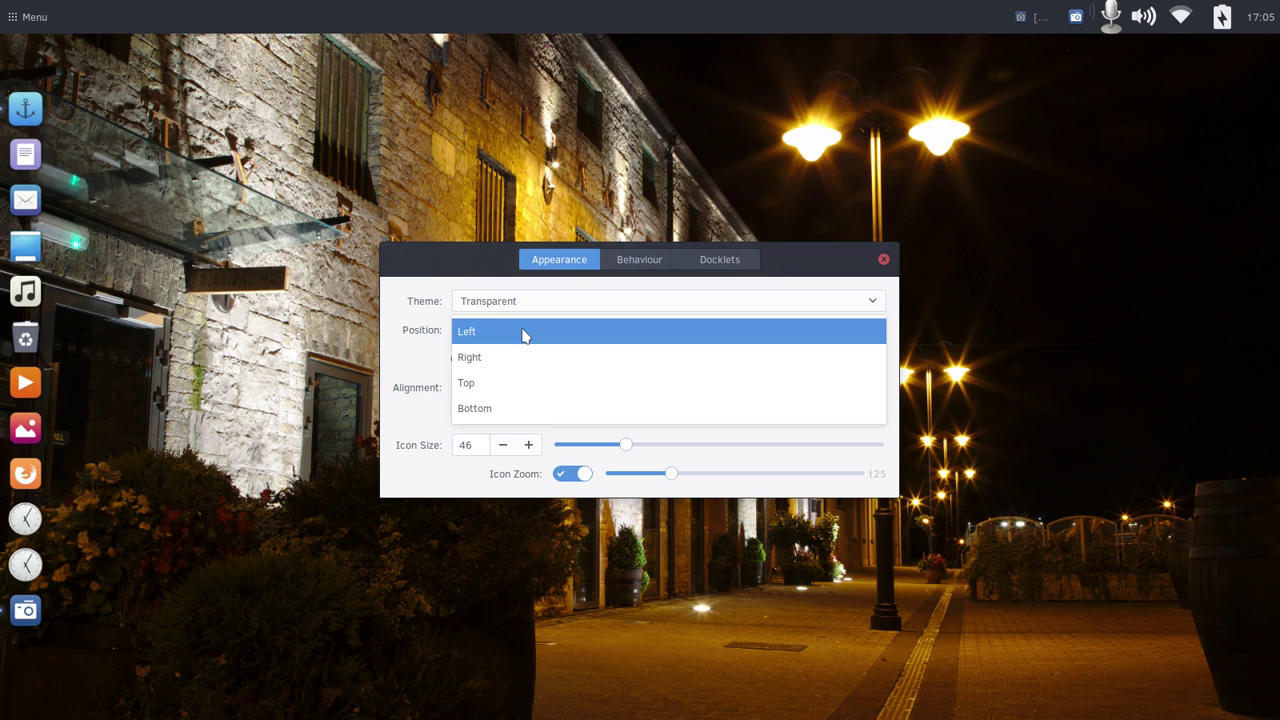
click(501, 410)
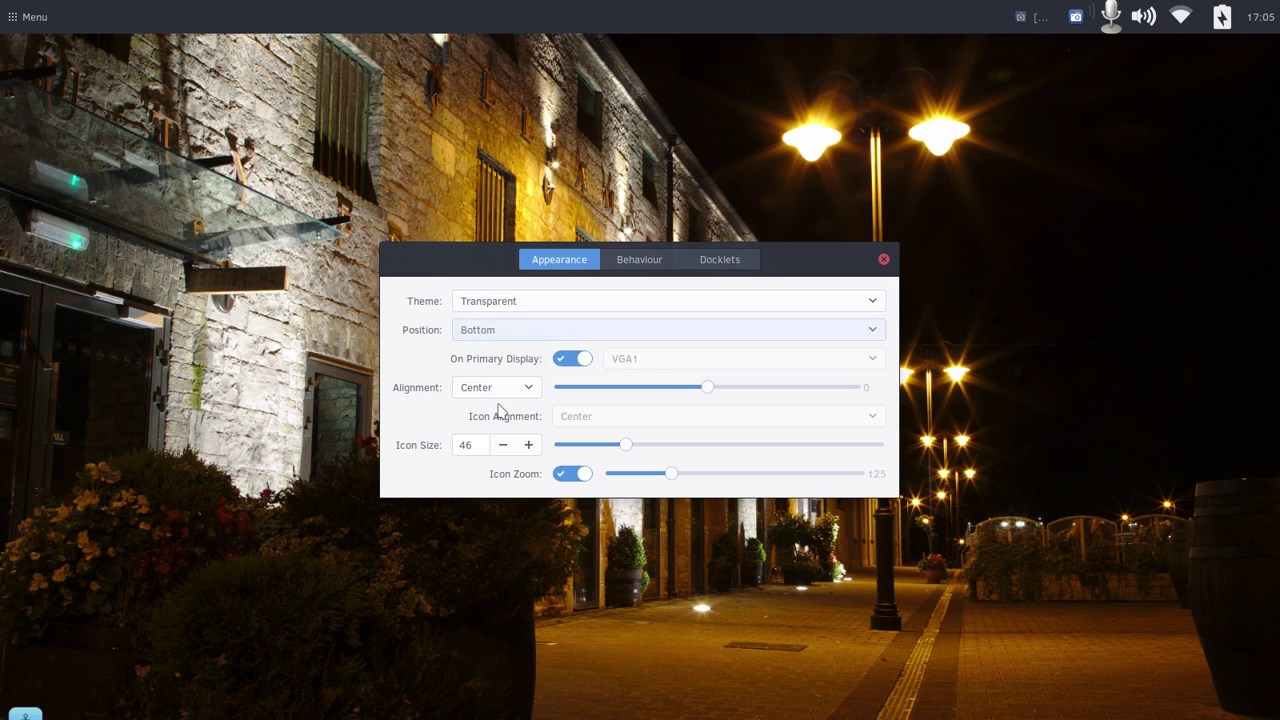
click(529, 394)
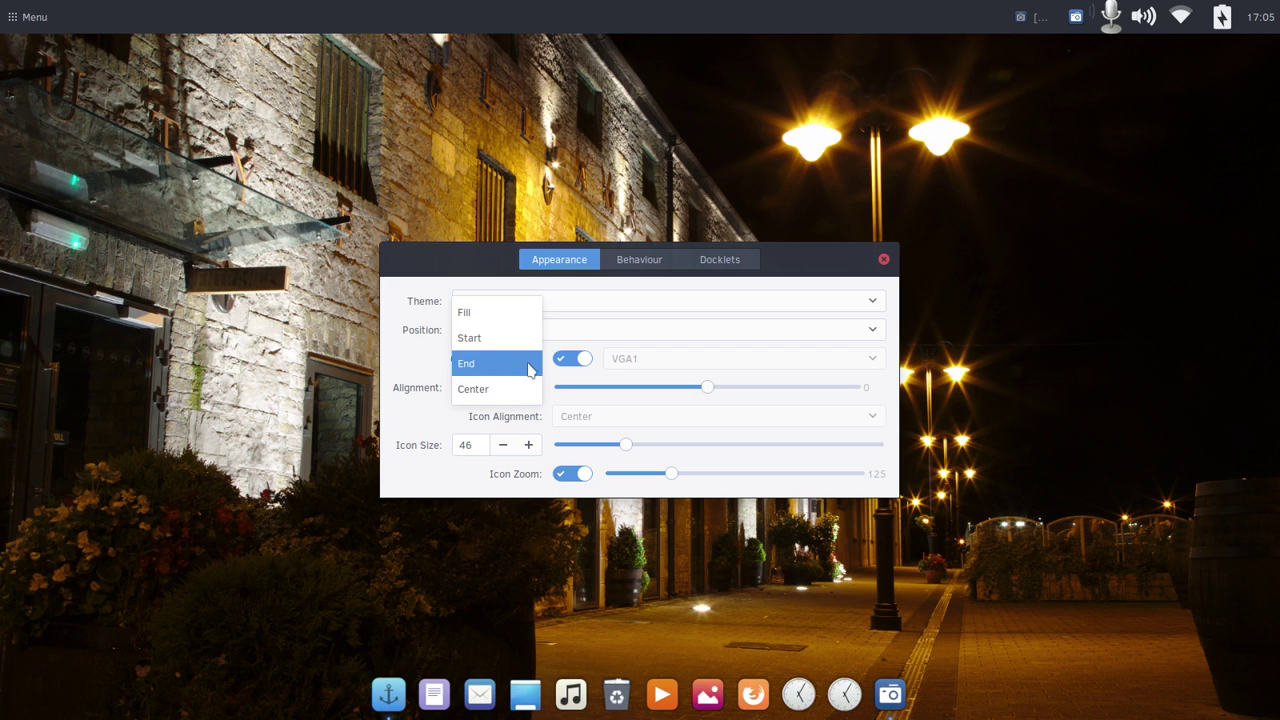
click(527, 349)
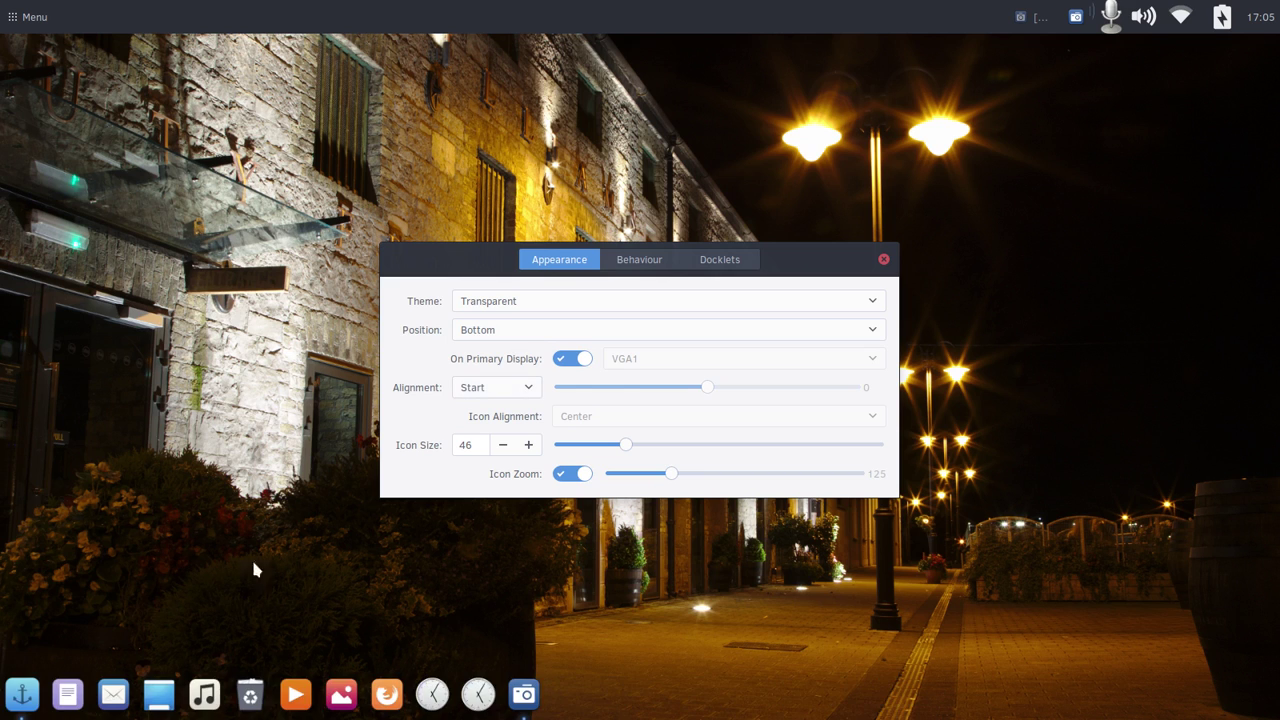
click(529, 387)
click(517, 420)
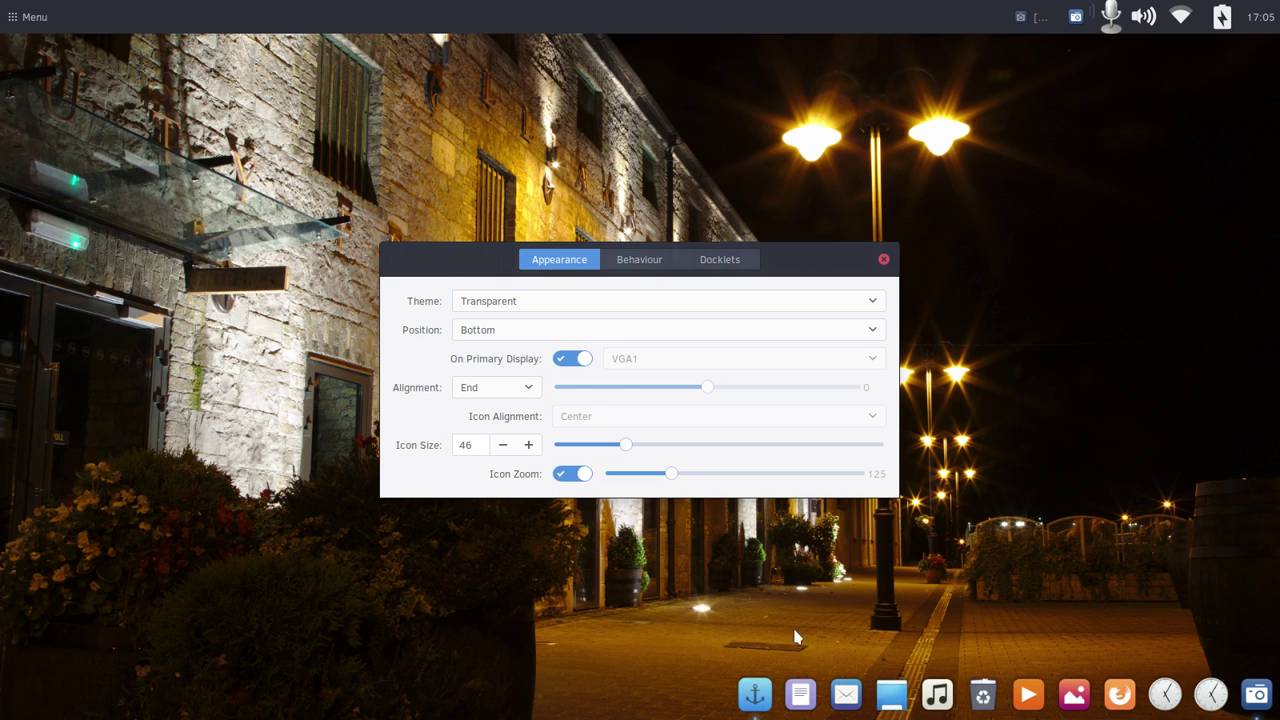
click(529, 391)
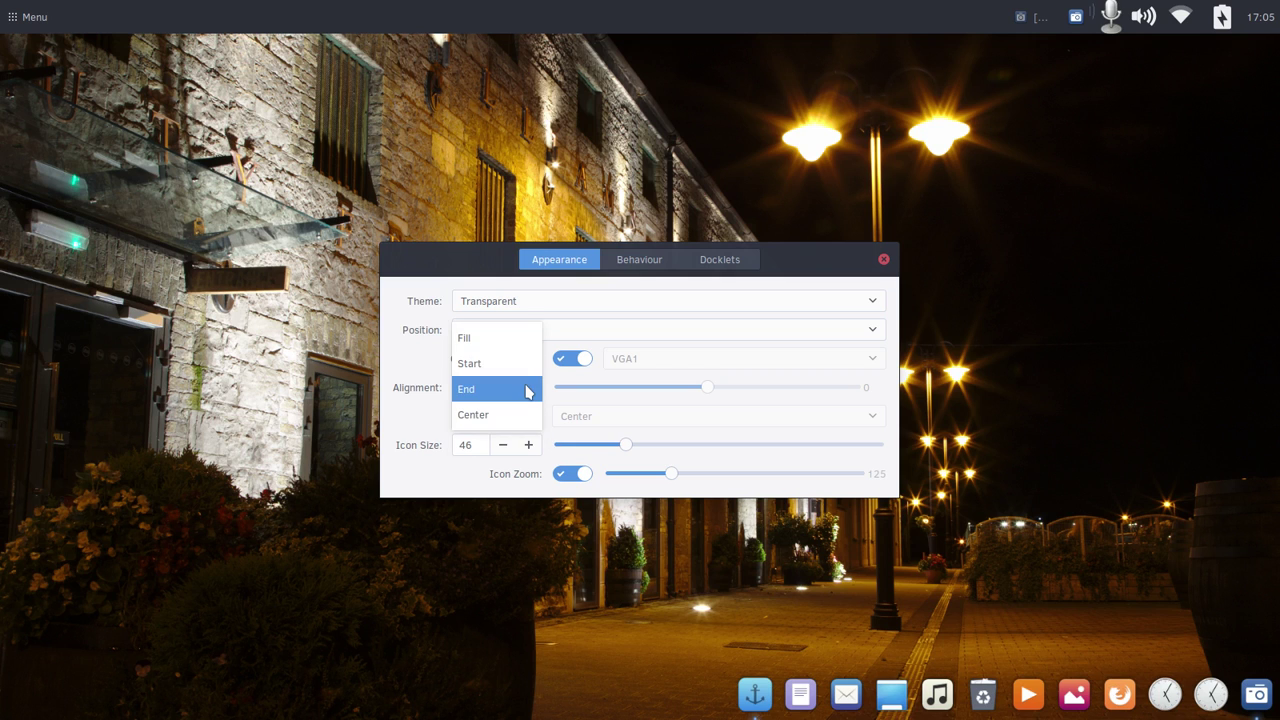
click(517, 418)
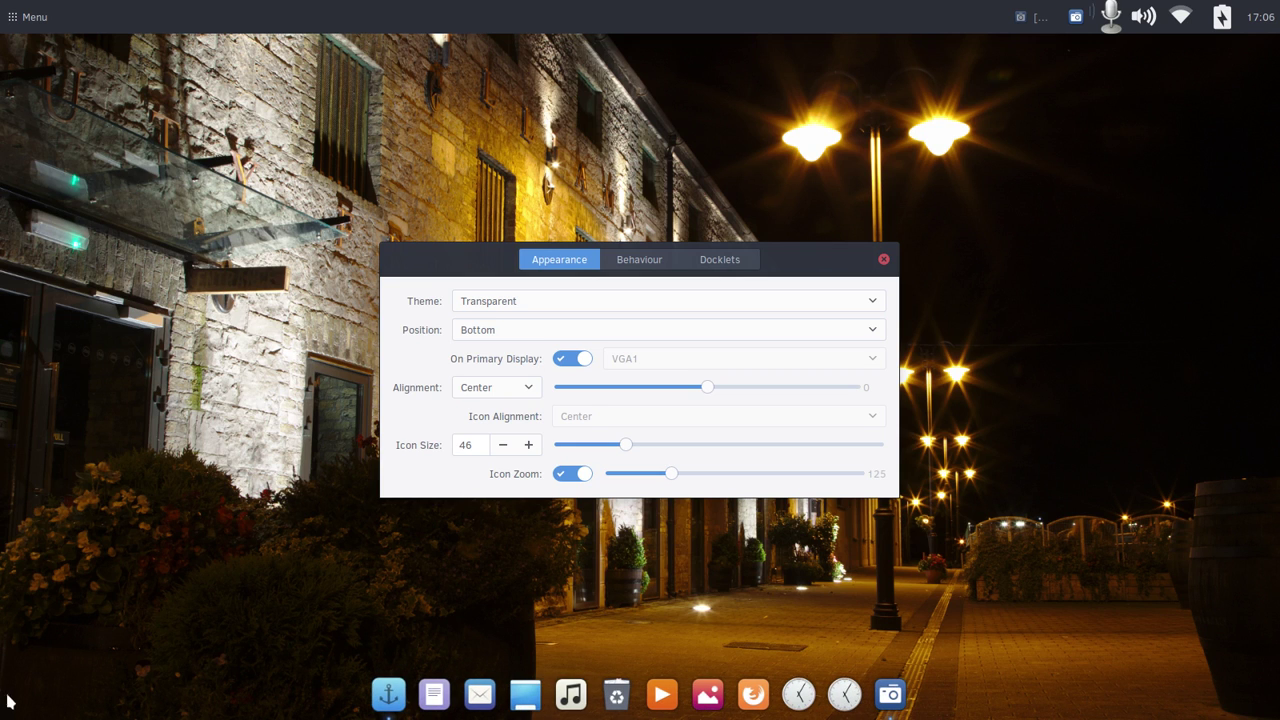
Enlarge dock icons to 54, keep Icon Zoom enabled, and raise the zoom amount to 148.
click(529, 445)
click(529, 445)
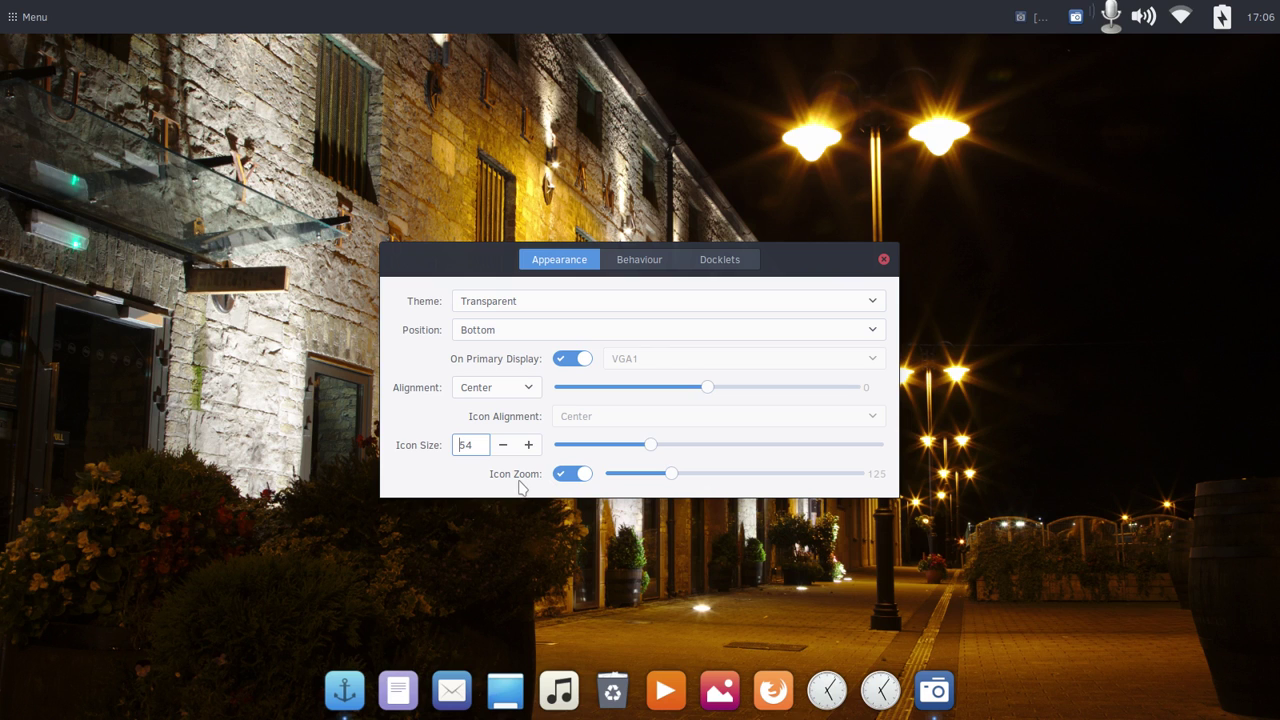
click(572, 477)
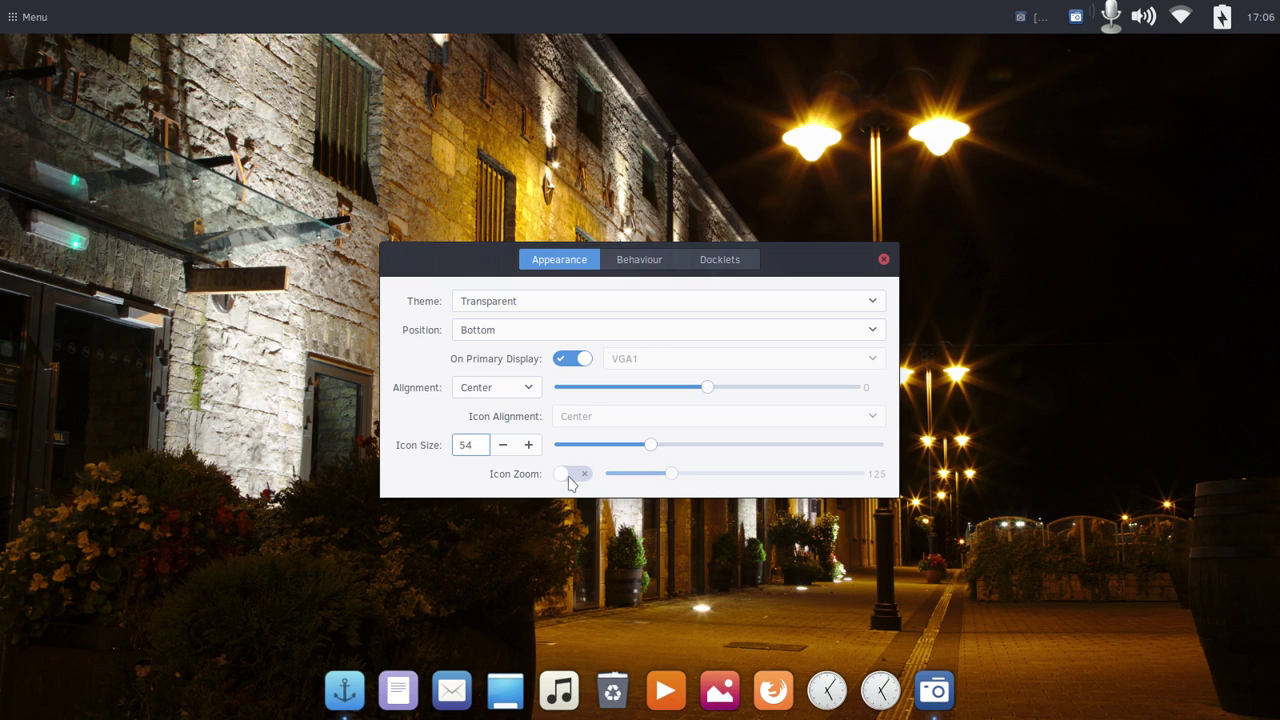
click(569, 480)
click(565, 477)
click(580, 477)
drag(672, 476, 733, 480)
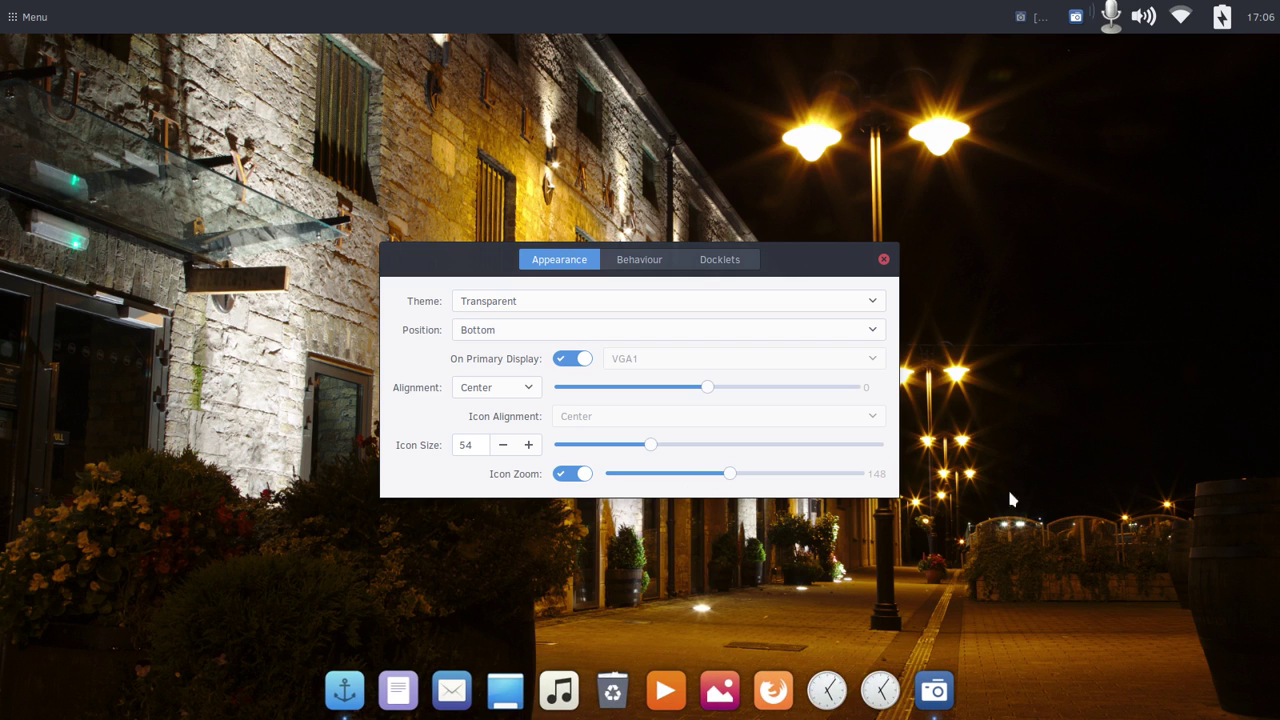
Set the Behaviour tab's Hide Dock mode to Intellihide.
click(622, 260)
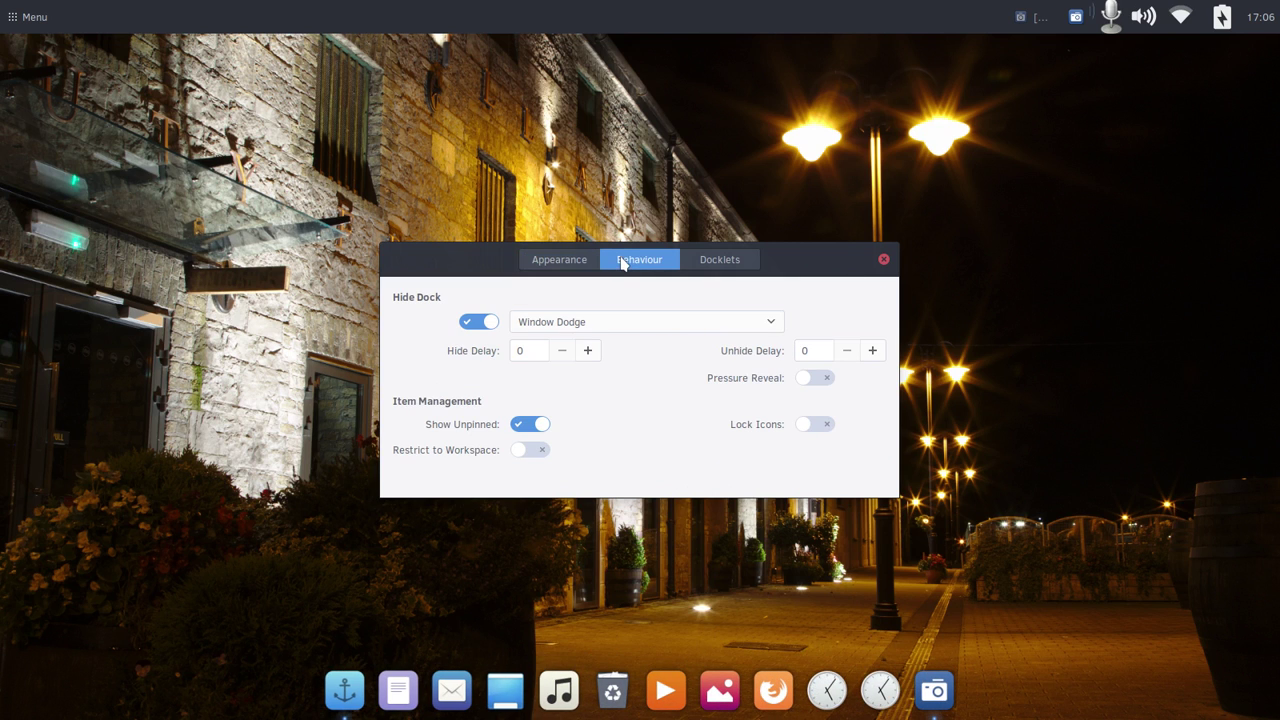
click(657, 324)
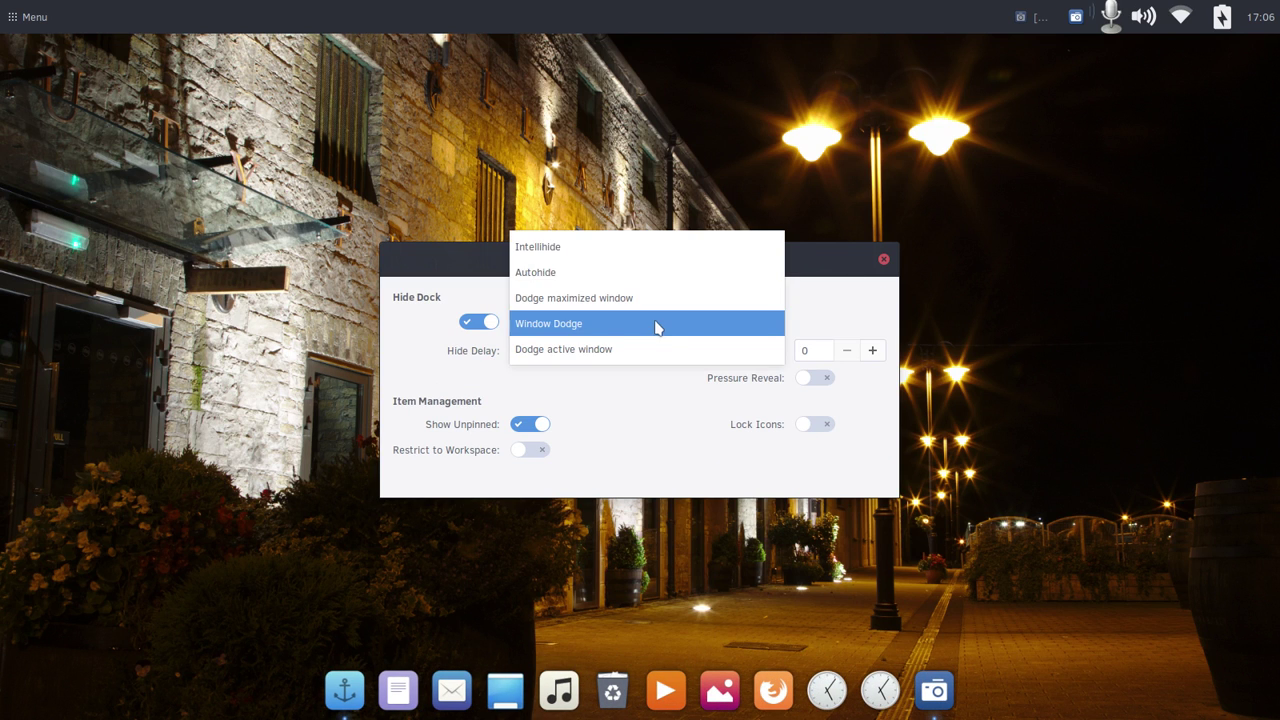
click(645, 255)
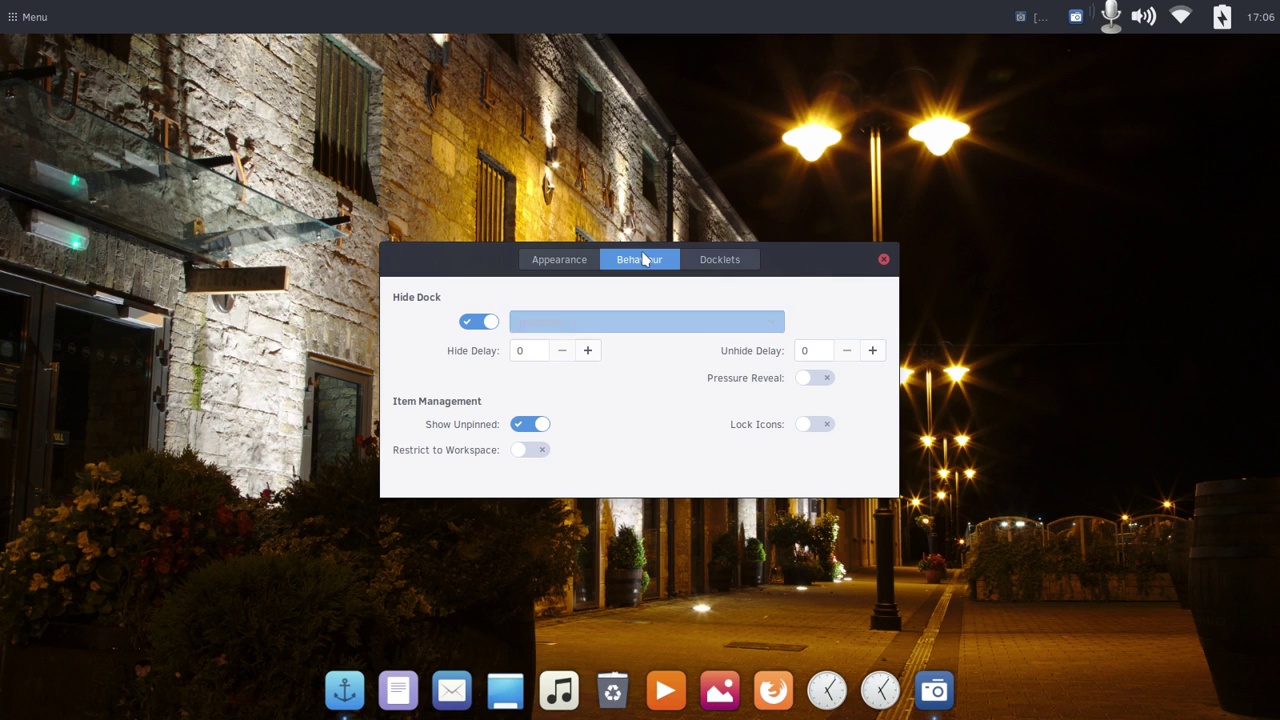
click(655, 324)
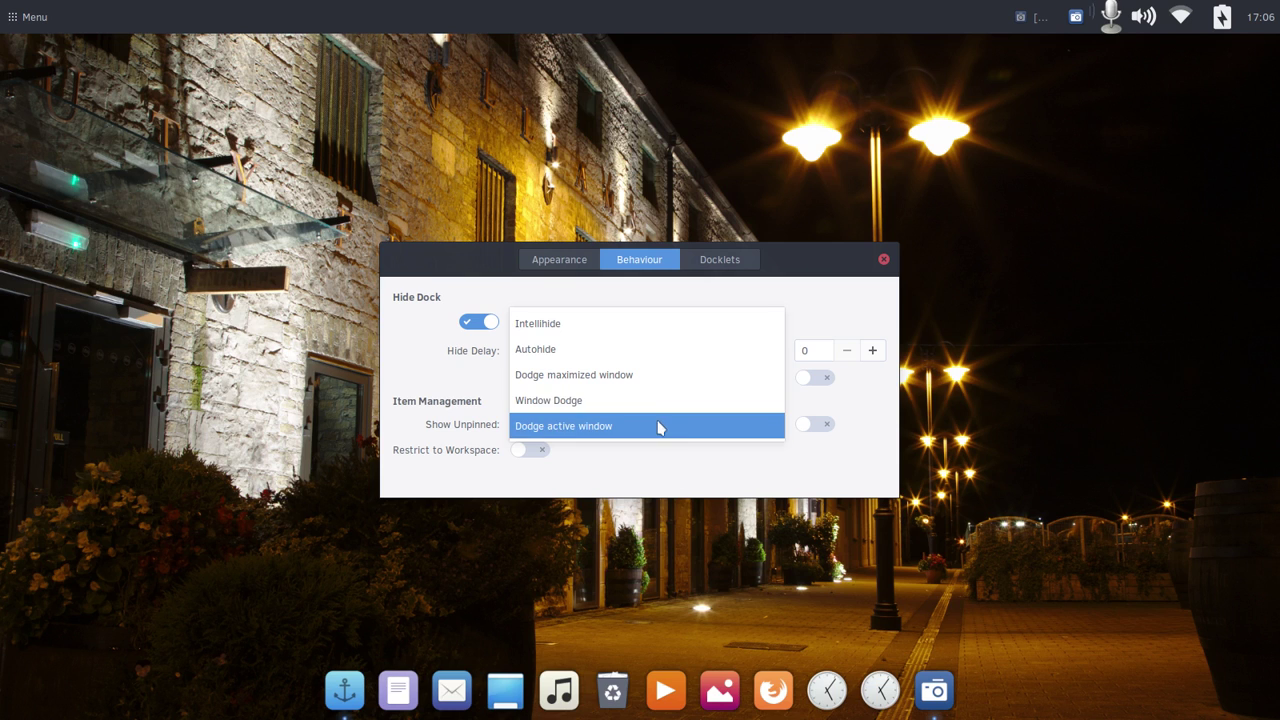
click(641, 332)
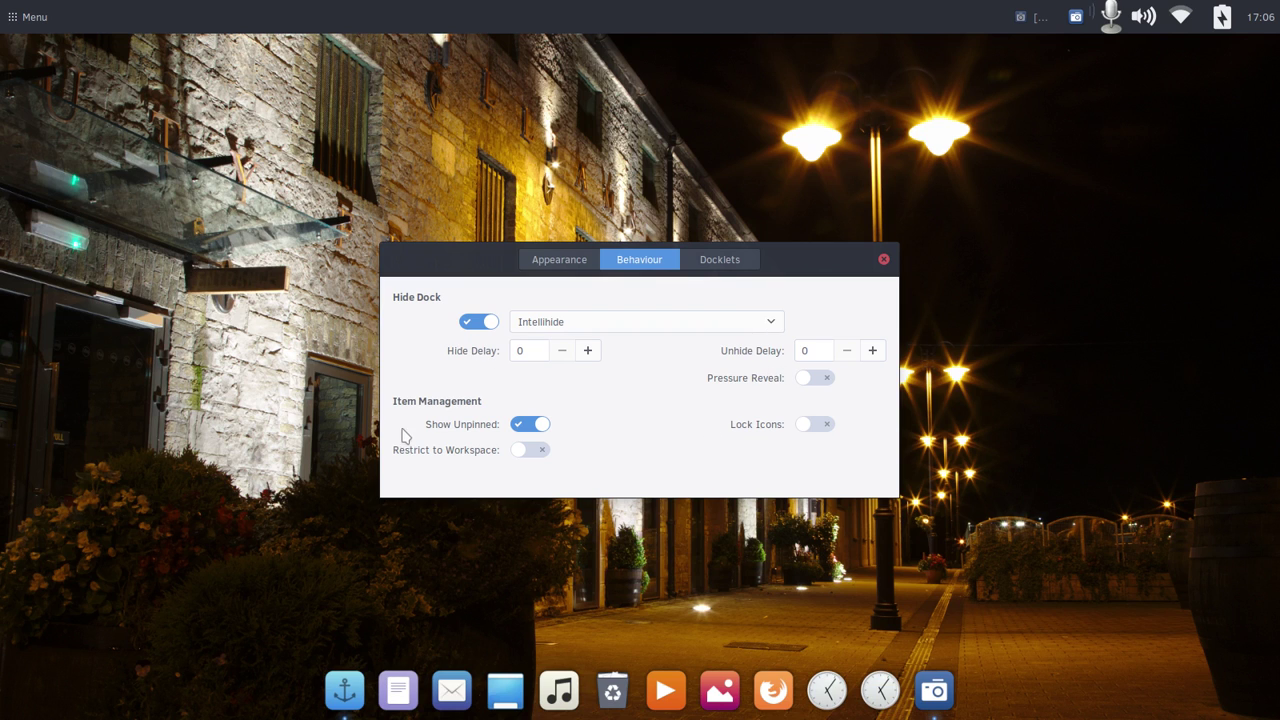
Toggle Show Unpinned off and on, then drag the extra clock icon off the dock.
click(524, 428)
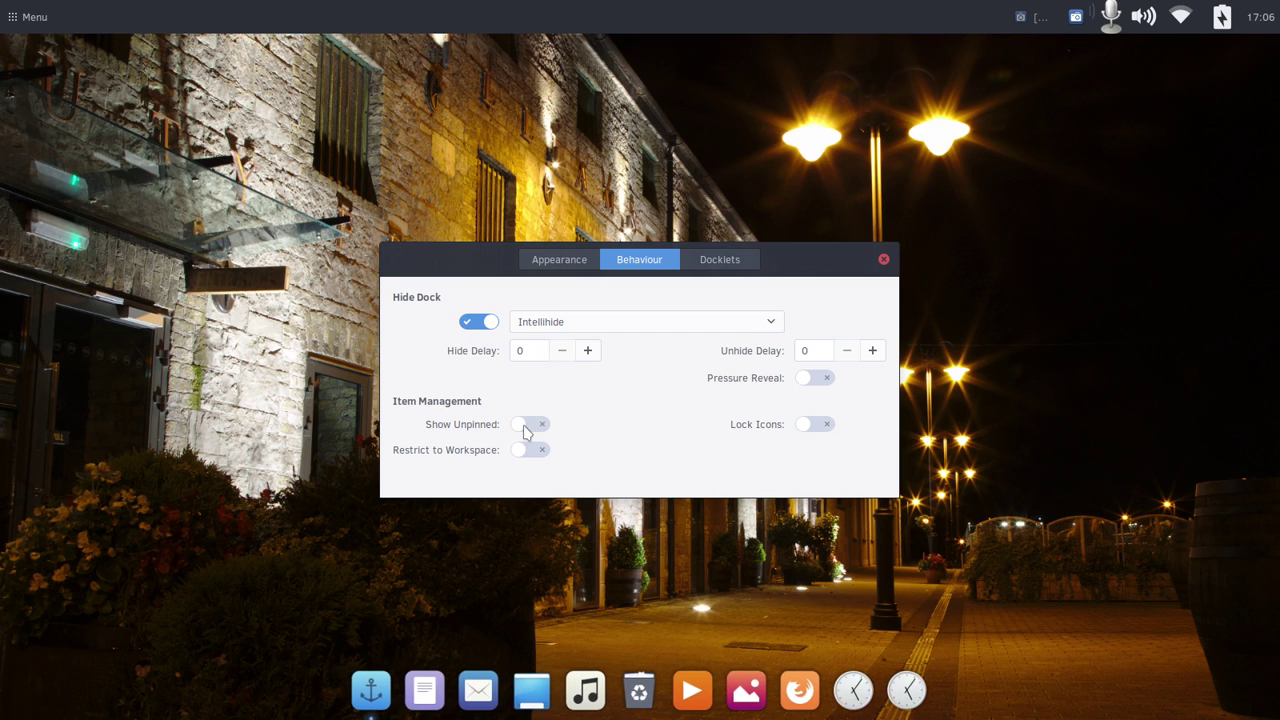
click(524, 428)
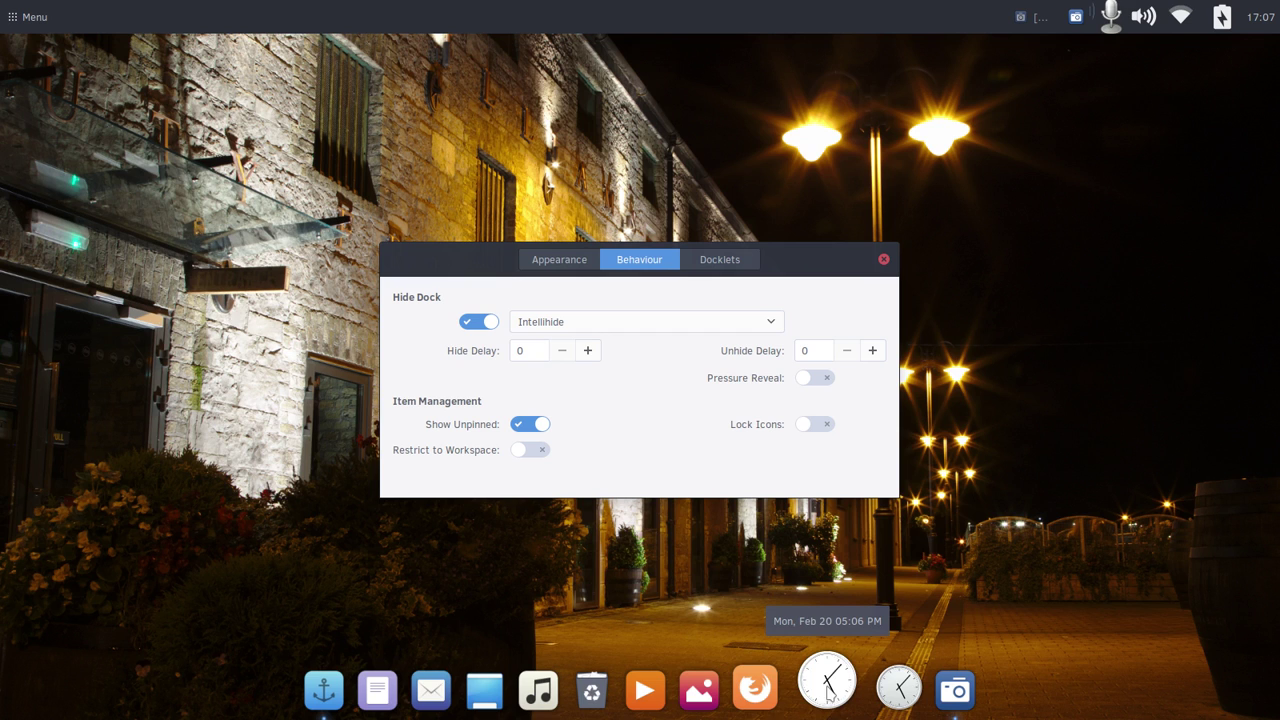
mouse_move(828, 688)
mouse_down()
mouse_move(887, 541)
mouse_move(977, 466)
mouse_move(971, 334)
mouse_move(989, 323)
mouse_up()
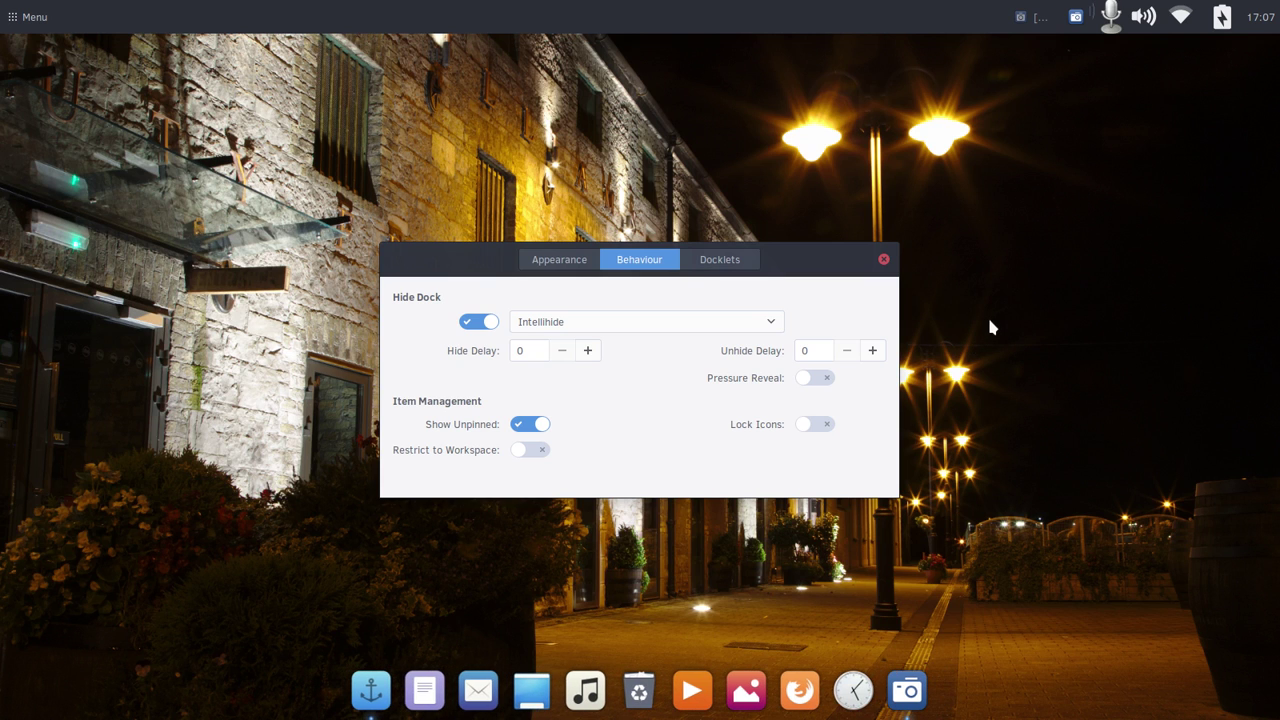
Drag the CPU Monitor docklet to the dock and back without adding it, then close Preferences.
click(729, 263)
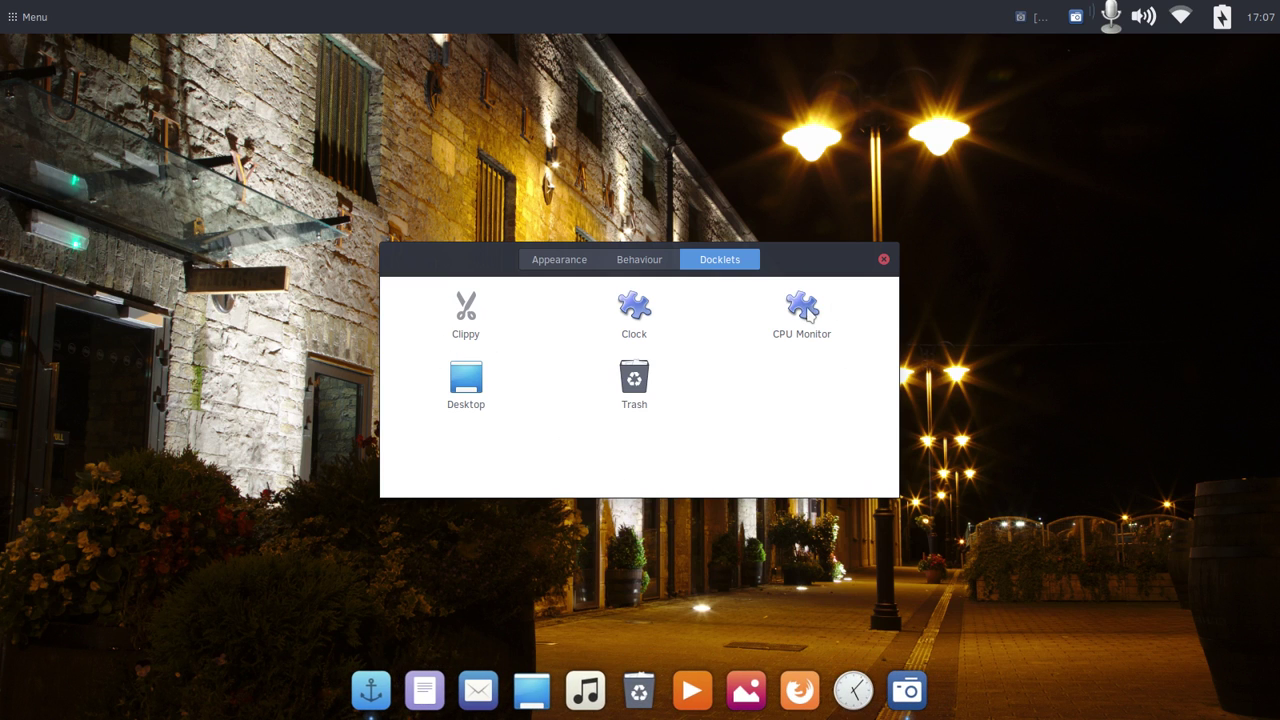
mouse_move(802, 314)
drag(803, 316, 768, 703)
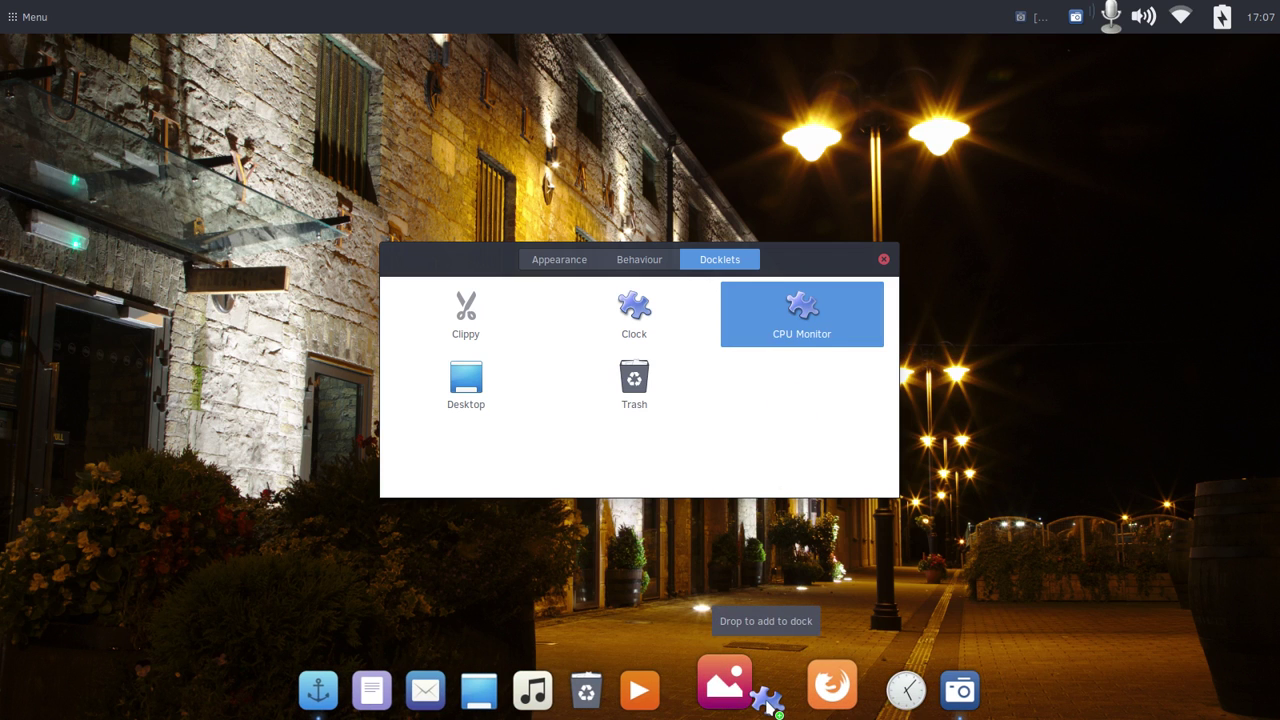
drag(768, 703, 802, 320)
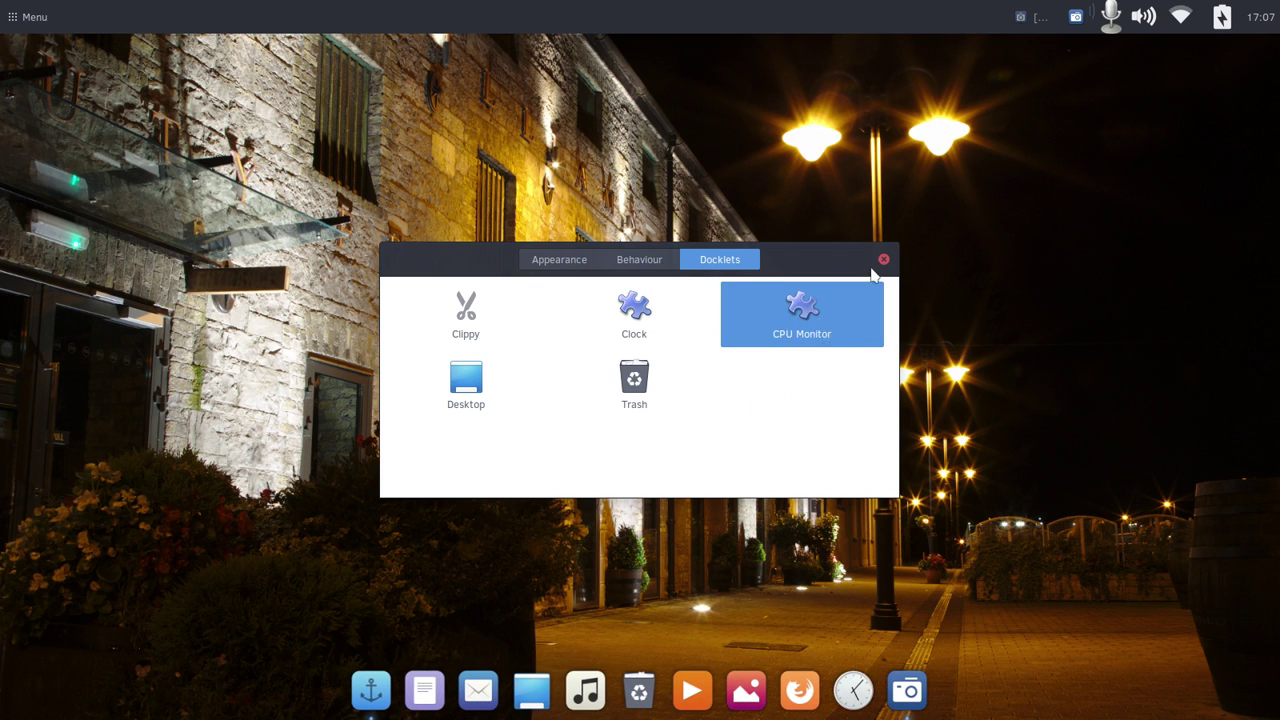
click(883, 260)
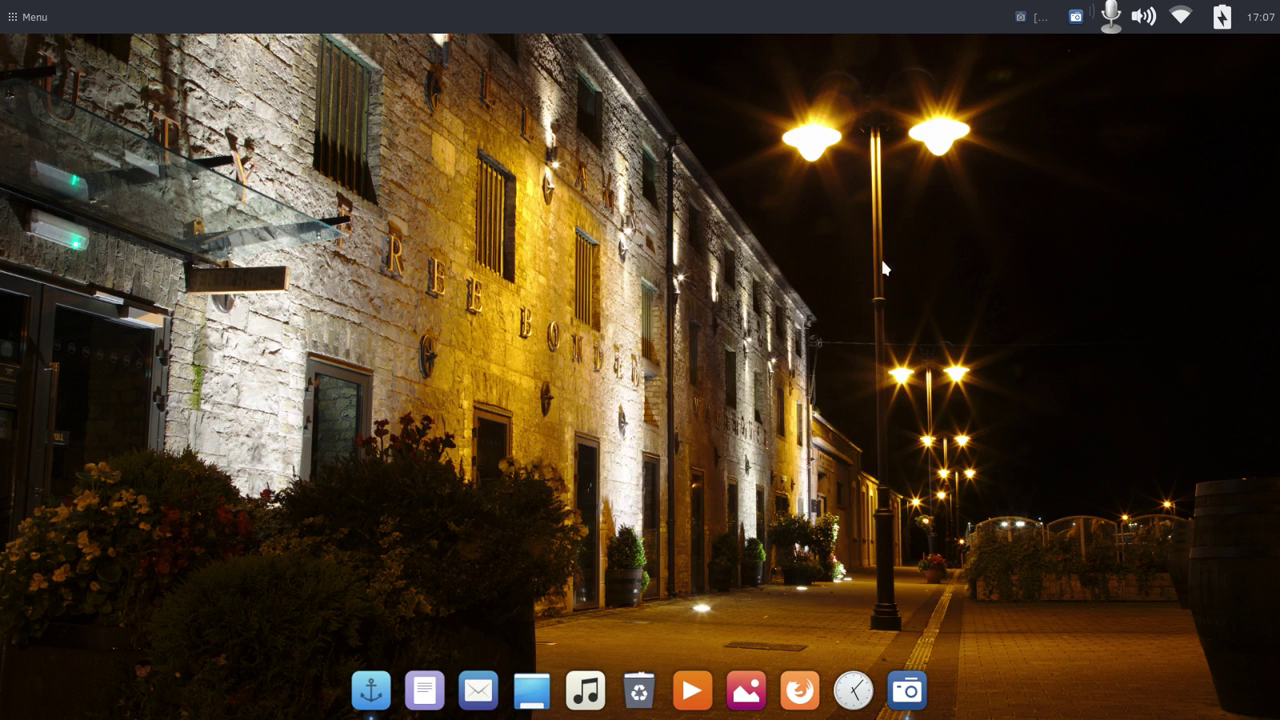